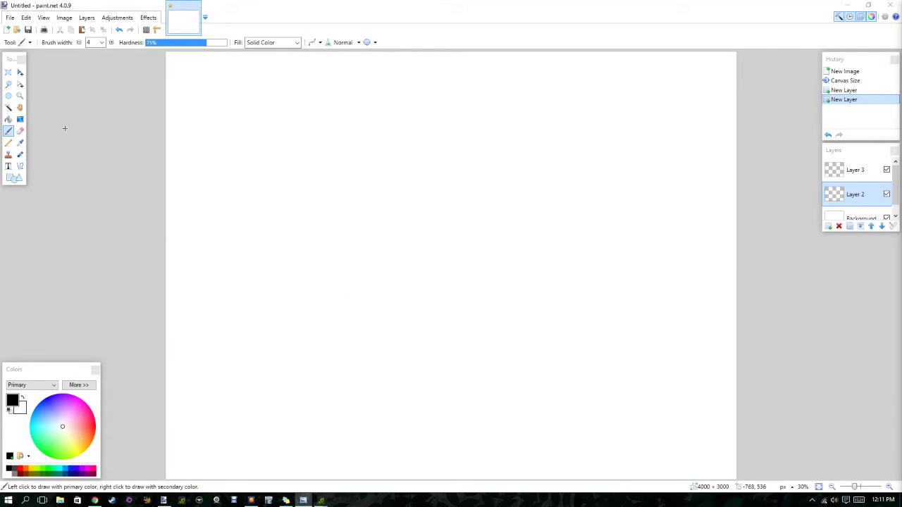
On Layer 2, sketch a stick figure's round head, long vertical spine and short hip line in grey
{"action": "left_click", "coordinate": [13, 474]}
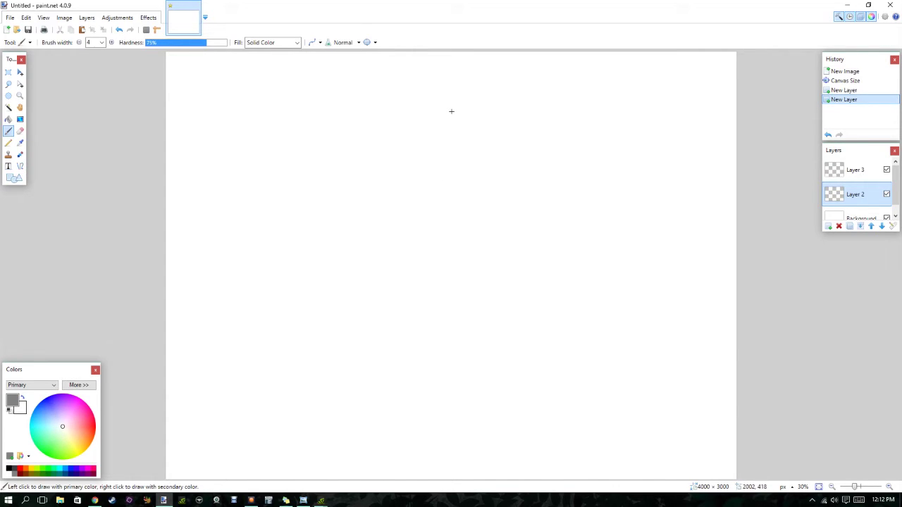
{"action": "mouse_move", "coordinate": [451, 108]}
{"action": "left_mouse_down"}
{"action": "mouse_move", "coordinate": [421, 149]}
{"action": "mouse_move", "coordinate": [437, 168]}
{"action": "mouse_move", "coordinate": [469, 167]}
{"action": "mouse_move", "coordinate": [489, 140]}
{"action": "mouse_move", "coordinate": [471, 115]}
{"action": "mouse_move", "coordinate": [446, 114]}
{"action": "left_mouse_up"}
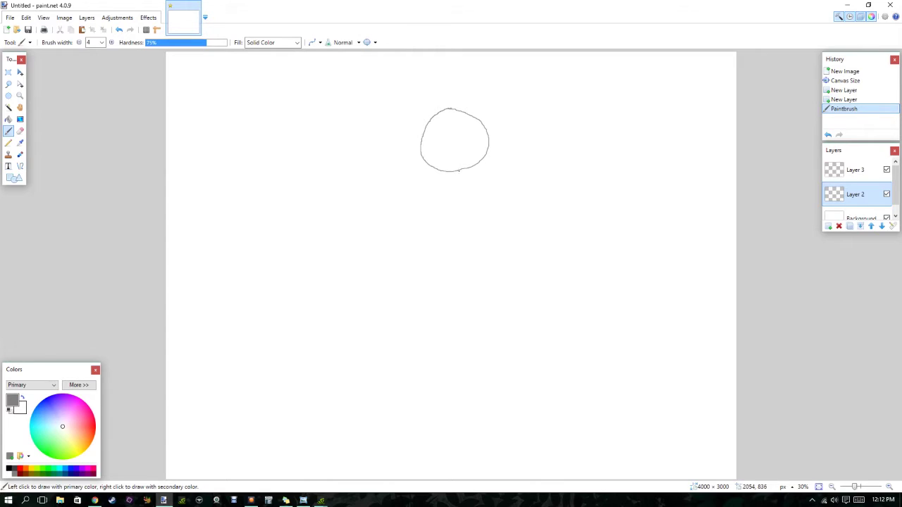
{"action": "mouse_move", "coordinate": [459, 171]}
{"action": "left_mouse_down"}
{"action": "mouse_move", "coordinate": [465, 317]}
{"action": "mouse_move", "coordinate": [438, 323]}
{"action": "mouse_move", "coordinate": [501, 315]}
{"action": "left_mouse_up"}
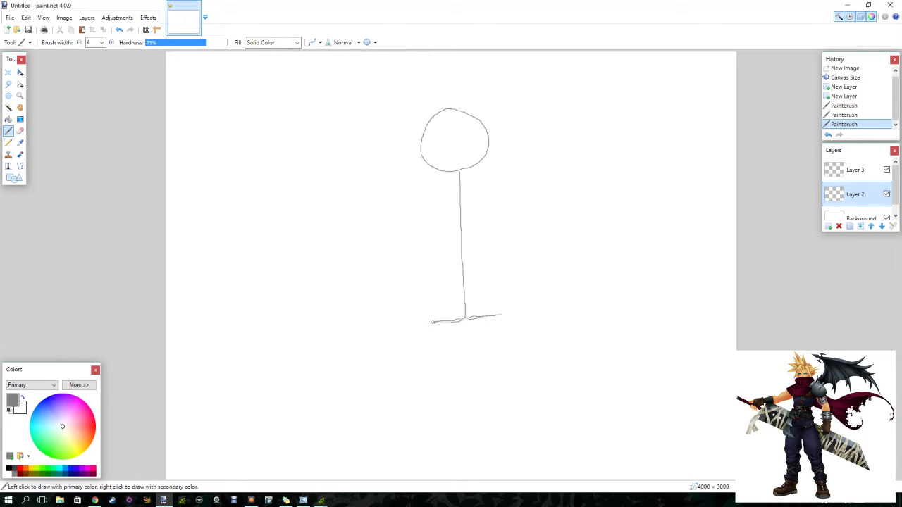
Add the stick figure's two legs with feet and its two arms, one stretched outward and one hanging down, with small joint circles
{"action": "left_click_drag", "start_coordinate": [432, 323], "coordinate": [431, 460]}
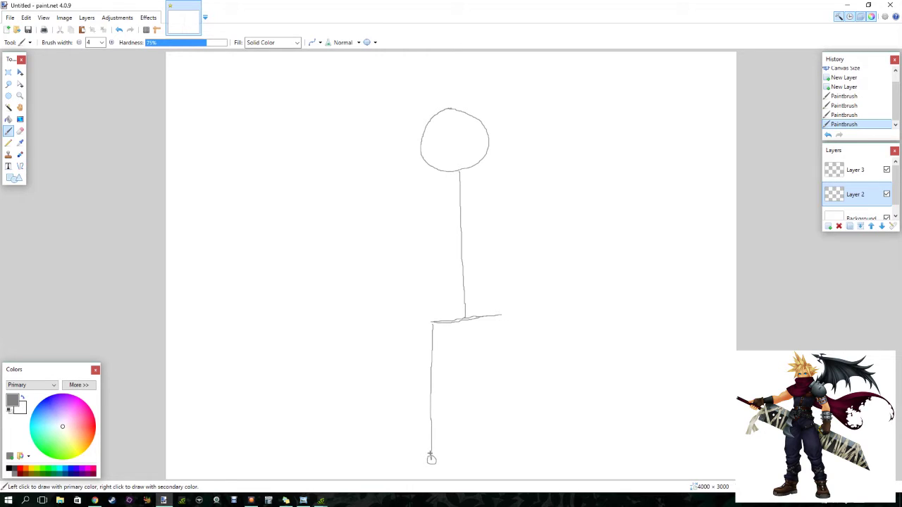
{"action": "mouse_move", "coordinate": [427, 460]}
{"action": "left_mouse_down"}
{"action": "mouse_move", "coordinate": [402, 471]}
{"action": "mouse_move", "coordinate": [434, 477]}
{"action": "mouse_move", "coordinate": [436, 459]}
{"action": "left_mouse_up"}
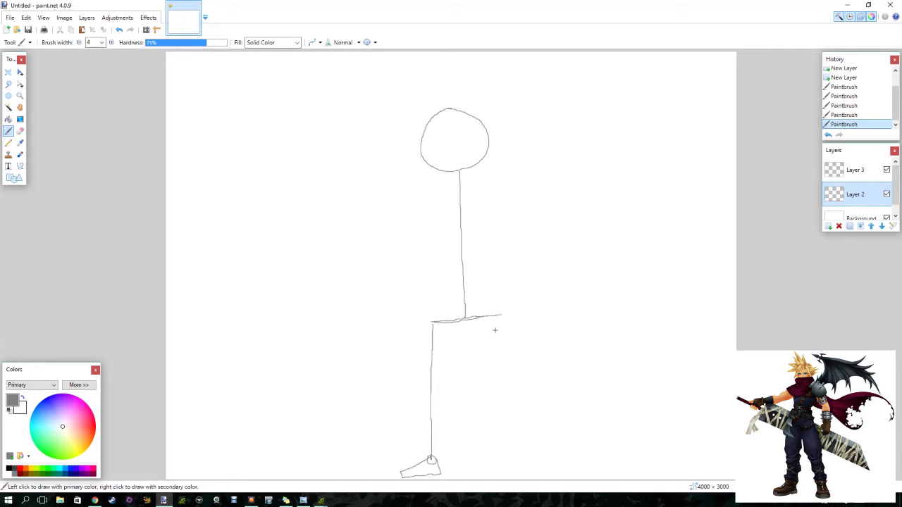
{"action": "mouse_move", "coordinate": [500, 318]}
{"action": "left_mouse_down"}
{"action": "mouse_move", "coordinate": [518, 434]}
{"action": "mouse_move", "coordinate": [532, 456]}
{"action": "mouse_move", "coordinate": [514, 467]}
{"action": "mouse_move", "coordinate": [505, 455]}
{"action": "mouse_move", "coordinate": [522, 458]}
{"action": "left_mouse_up"}
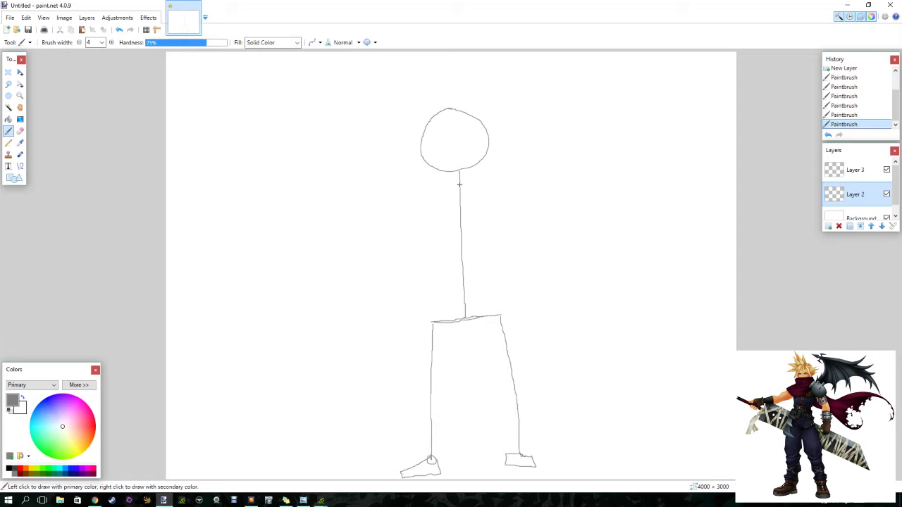
{"action": "mouse_move", "coordinate": [459, 184]}
{"action": "left_mouse_down"}
{"action": "mouse_move", "coordinate": [424, 190]}
{"action": "mouse_move", "coordinate": [317, 244]}
{"action": "left_mouse_up"}
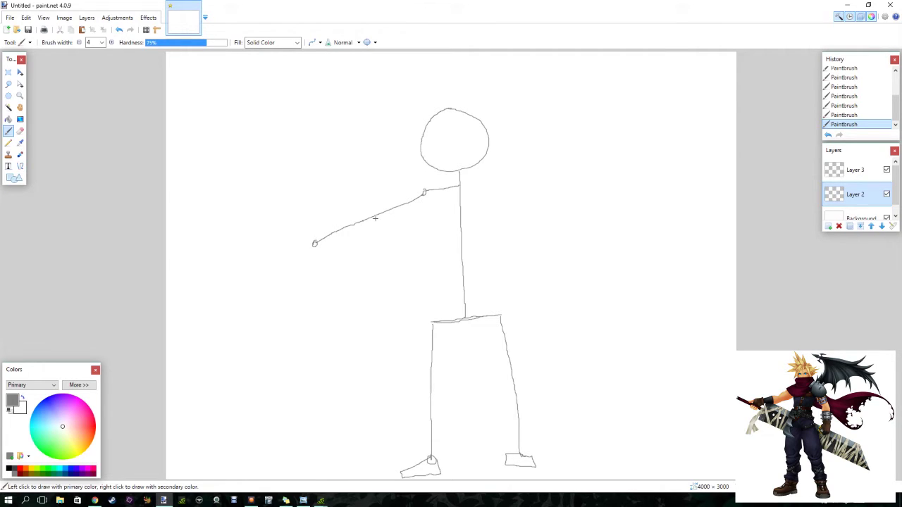
{"action": "mouse_move", "coordinate": [464, 185]}
{"action": "left_mouse_down"}
{"action": "mouse_move", "coordinate": [511, 186]}
{"action": "mouse_move", "coordinate": [503, 191]}
{"action": "mouse_move", "coordinate": [527, 252]}
{"action": "mouse_move", "coordinate": [522, 304]}
{"action": "left_mouse_up"}
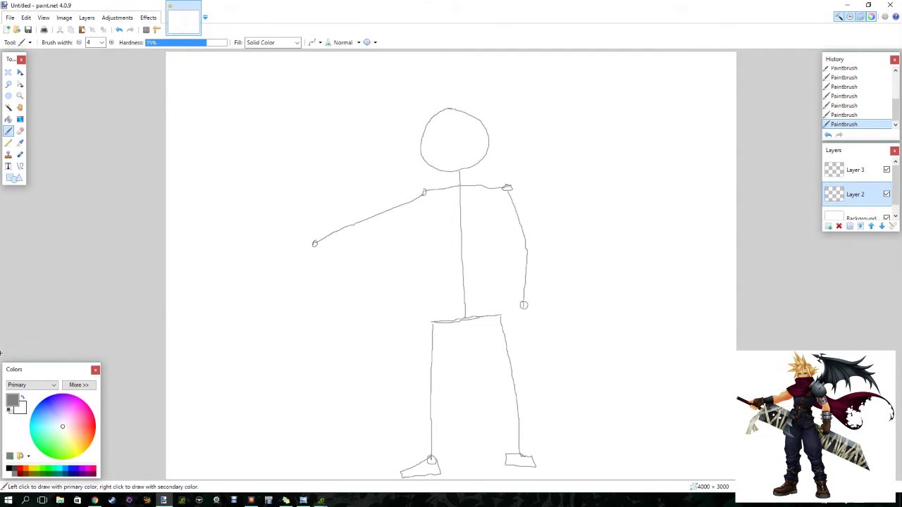
Set the primary colour to black and lower Layer 2's opacity so the stick figure becomes a faint guide
{"action": "left_click", "coordinate": [861, 175]}
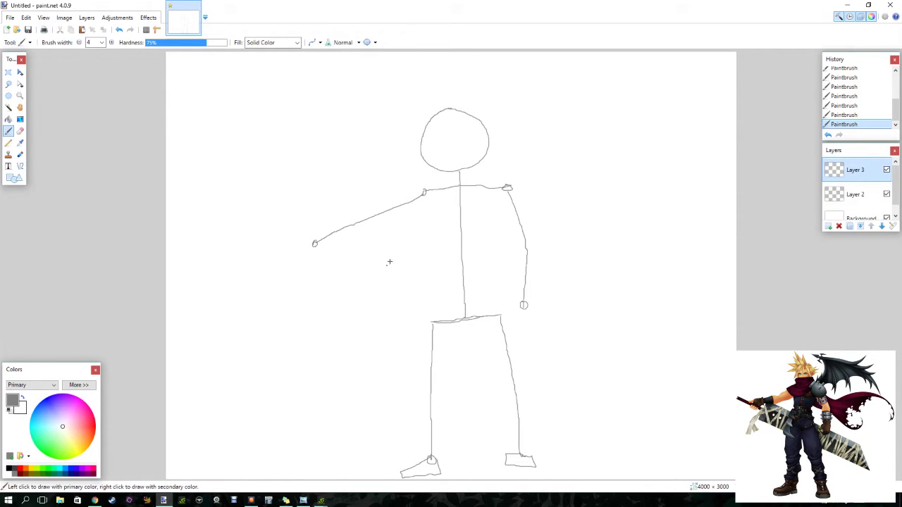
{"action": "left_click", "coordinate": [10, 469]}
{"action": "left_click", "coordinate": [854, 194]}
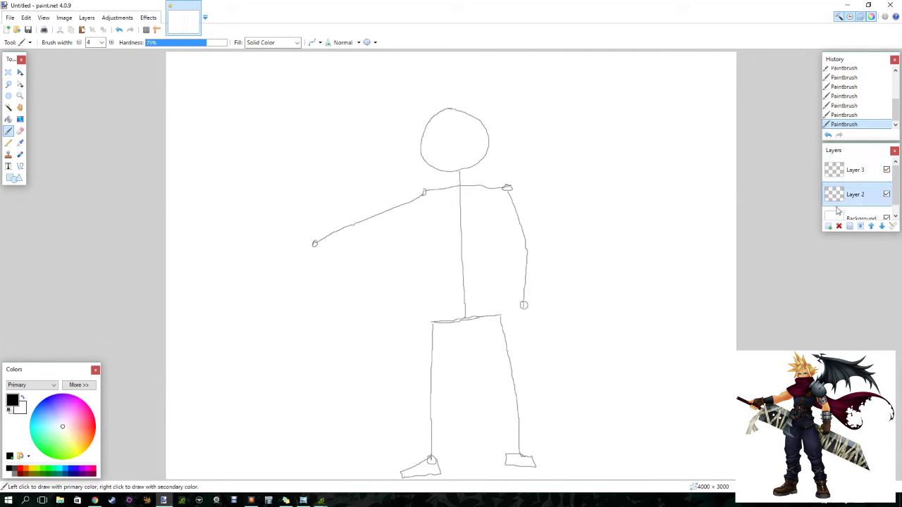
{"action": "left_click", "coordinate": [892, 227]}
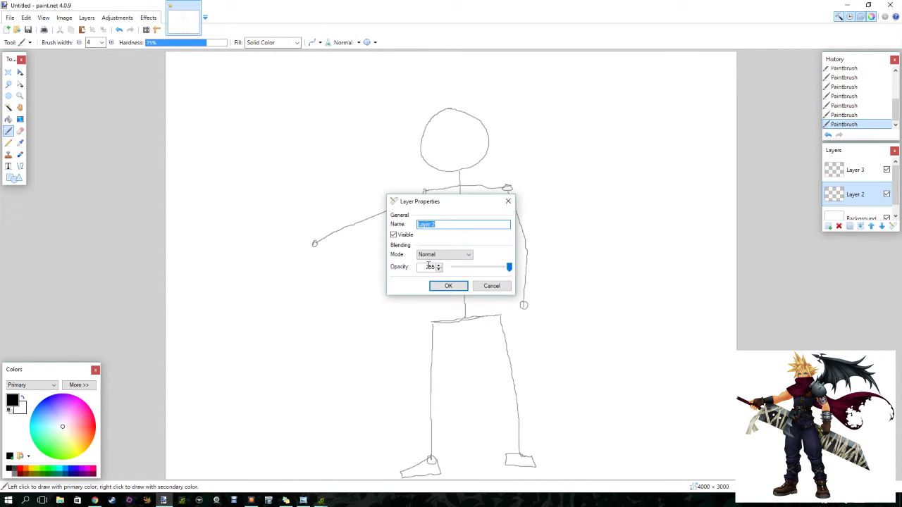
{"action": "left_click_drag", "start_coordinate": [509, 268], "coordinate": [465, 271]}
{"action": "left_click", "coordinate": [445, 285]}
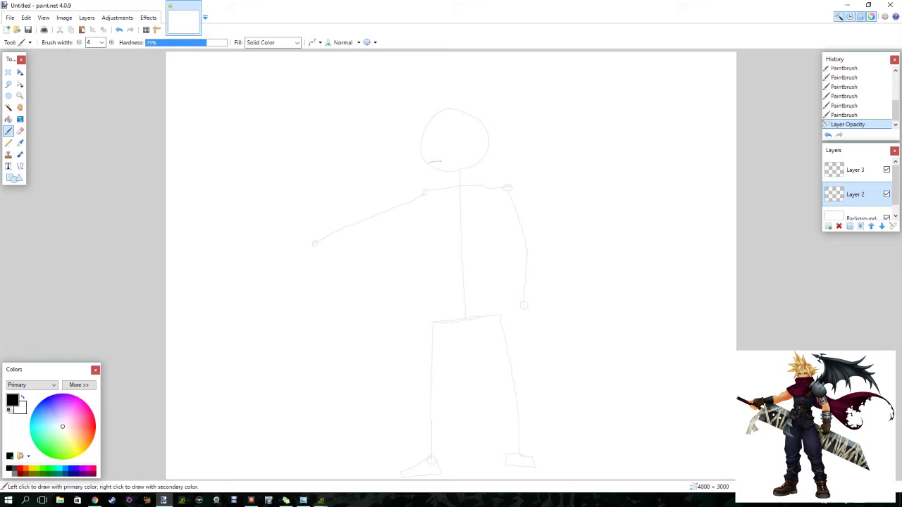
Undo the trial line across the lower head and set the brush width to 6
{"action": "left_click_drag", "start_coordinate": [440, 161], "coordinate": [483, 161]}
{"action": "key", "text": "ctrl+z"}
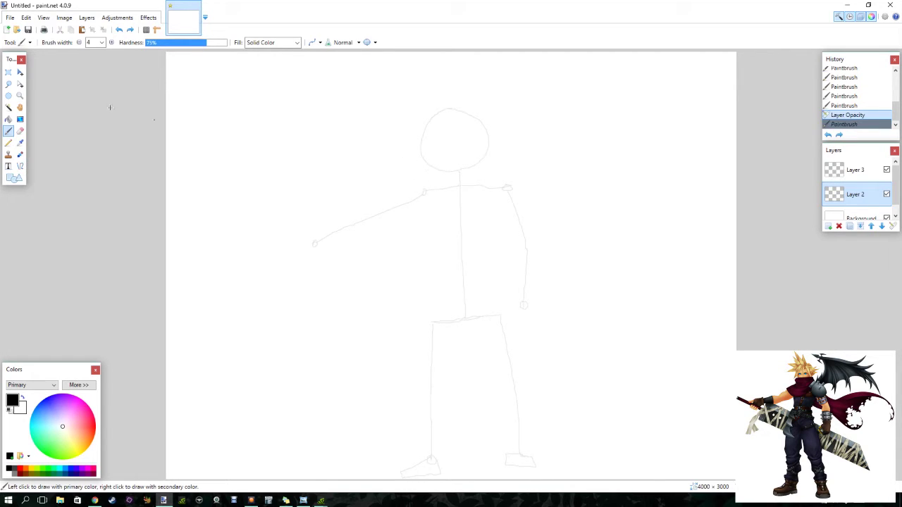
{"action": "left_click", "coordinate": [102, 42]}
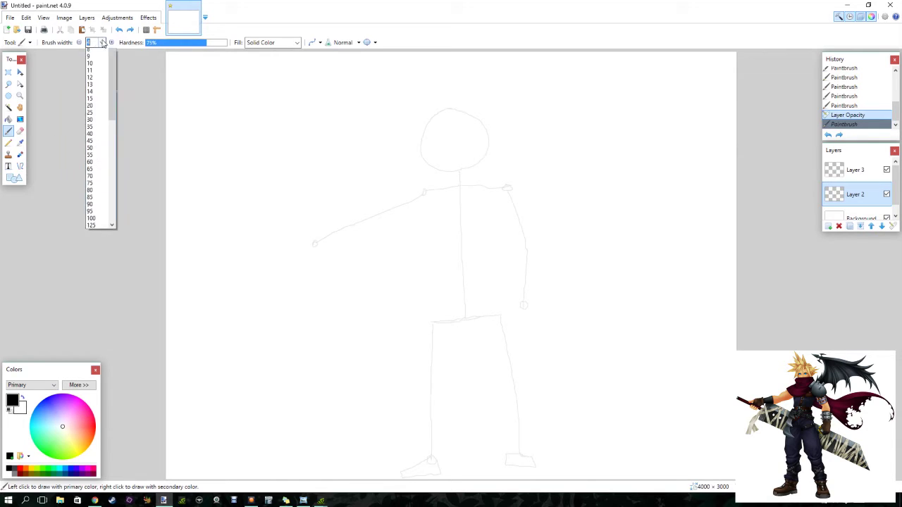
{"action": "scroll", "coordinate": [98, 70], "scroll_direction": "up", "scroll_amount": 2}
{"action": "left_click", "coordinate": [92, 83]}
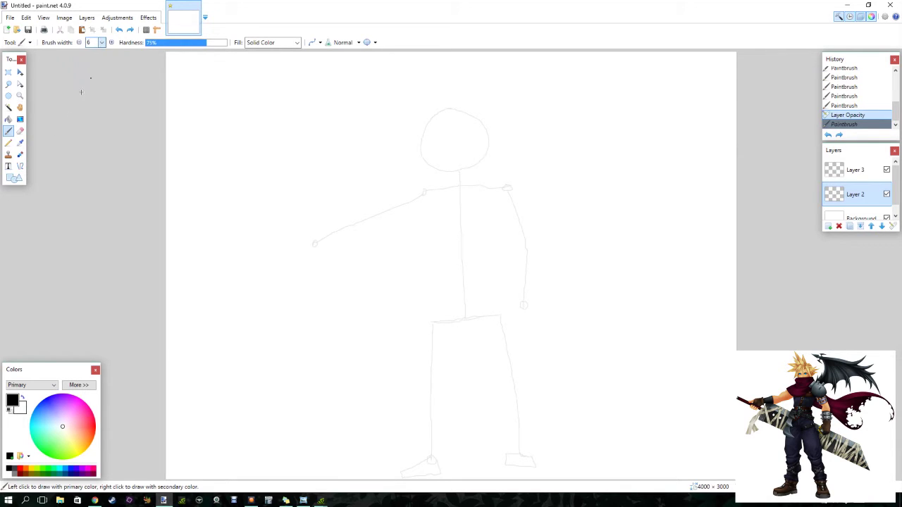
On Layer 3, outline the high collar covering the lower face and neck, with a short strap at its lower corner
{"action": "left_click", "coordinate": [853, 171]}
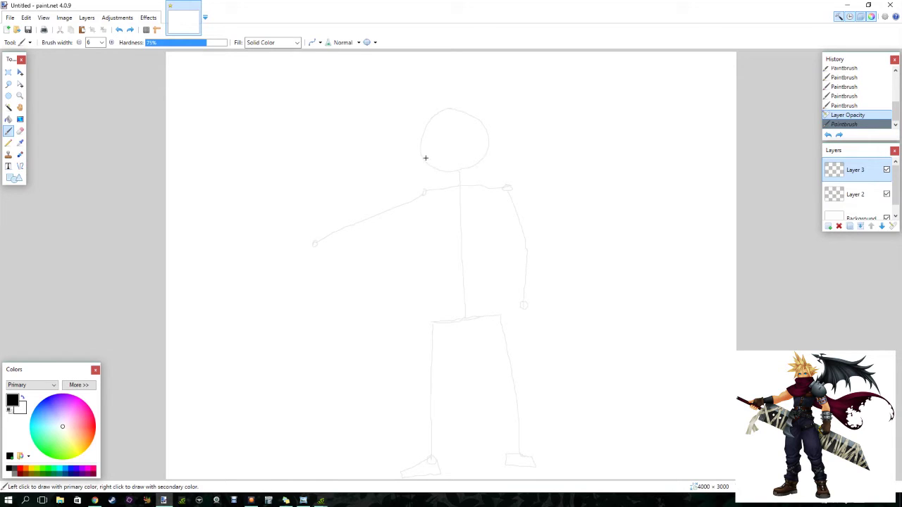
{"action": "left_click_drag", "start_coordinate": [425, 159], "coordinate": [494, 157]}
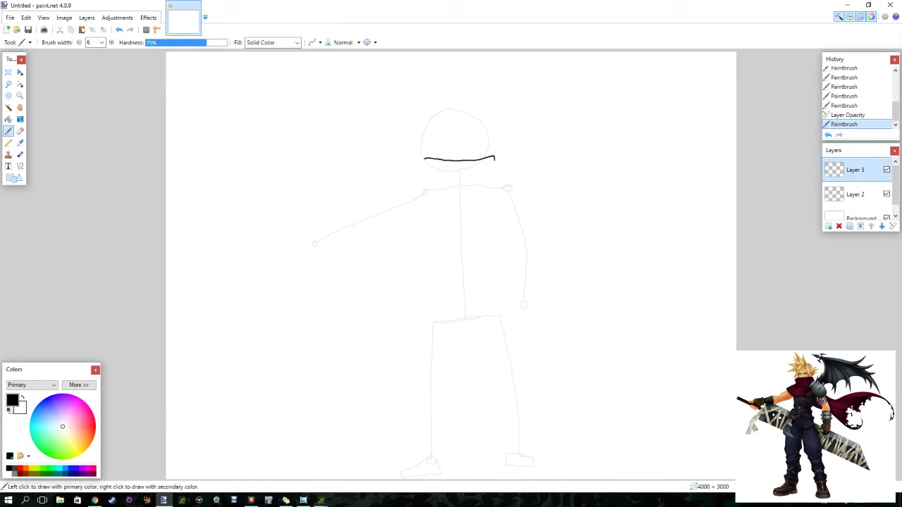
{"action": "left_click_drag", "start_coordinate": [494, 158], "coordinate": [498, 169]}
{"action": "left_click_drag", "start_coordinate": [425, 159], "coordinate": [431, 196]}
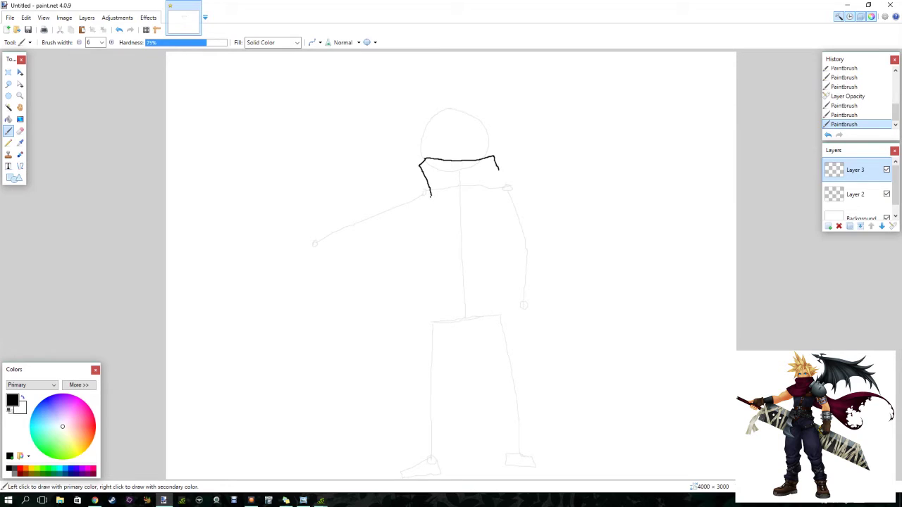
{"action": "mouse_move", "coordinate": [433, 198]}
{"action": "left_mouse_down"}
{"action": "mouse_move", "coordinate": [489, 188]}
{"action": "mouse_move", "coordinate": [500, 171]}
{"action": "left_mouse_up"}
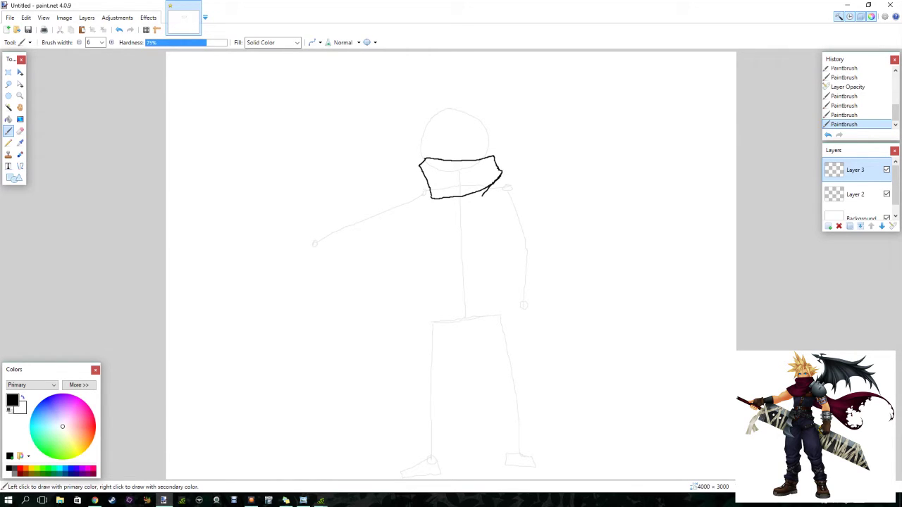
{"action": "left_click", "coordinate": [486, 197]}
{"action": "left_click_drag", "start_coordinate": [503, 179], "coordinate": [489, 200]}
Draw the jagged fringe falling from the top of the head over one side of the face
{"action": "mouse_move", "coordinate": [459, 111]}
{"action": "left_mouse_down"}
{"action": "mouse_move", "coordinate": [450, 139]}
{"action": "mouse_move", "coordinate": [453, 111]}
{"action": "left_mouse_up"}
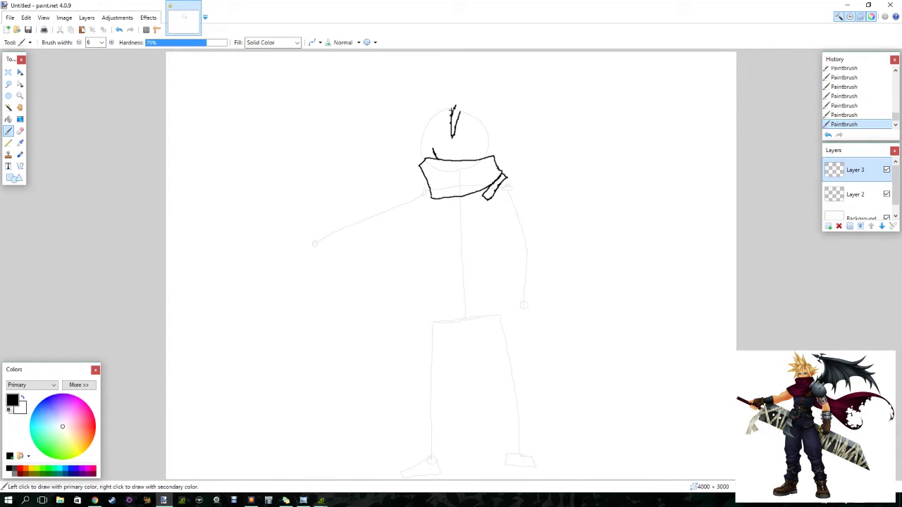
{"action": "left_click_drag", "start_coordinate": [448, 113], "coordinate": [441, 131]}
{"action": "mouse_move", "coordinate": [444, 110]}
{"action": "left_mouse_down"}
{"action": "mouse_move", "coordinate": [417, 157]}
{"action": "mouse_move", "coordinate": [411, 138]}
{"action": "left_mouse_up"}
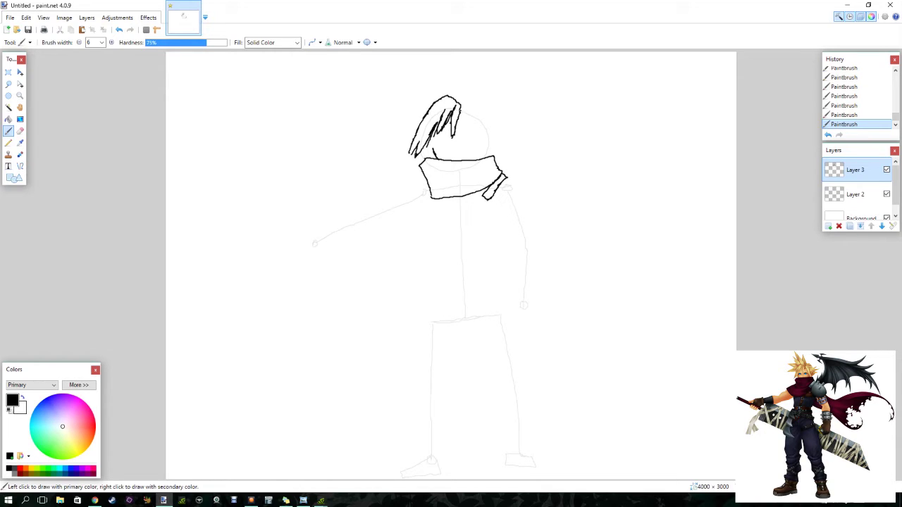
Draw the long strand framing the other side of the face and the ear with pointed hair spikes above it
{"action": "mouse_move", "coordinate": [463, 110]}
{"action": "left_mouse_down"}
{"action": "mouse_move", "coordinate": [475, 103]}
{"action": "mouse_move", "coordinate": [493, 154]}
{"action": "left_mouse_up"}
{"action": "left_click_drag", "start_coordinate": [470, 106], "coordinate": [494, 153]}
{"action": "left_click_drag", "start_coordinate": [466, 111], "coordinate": [474, 120]}
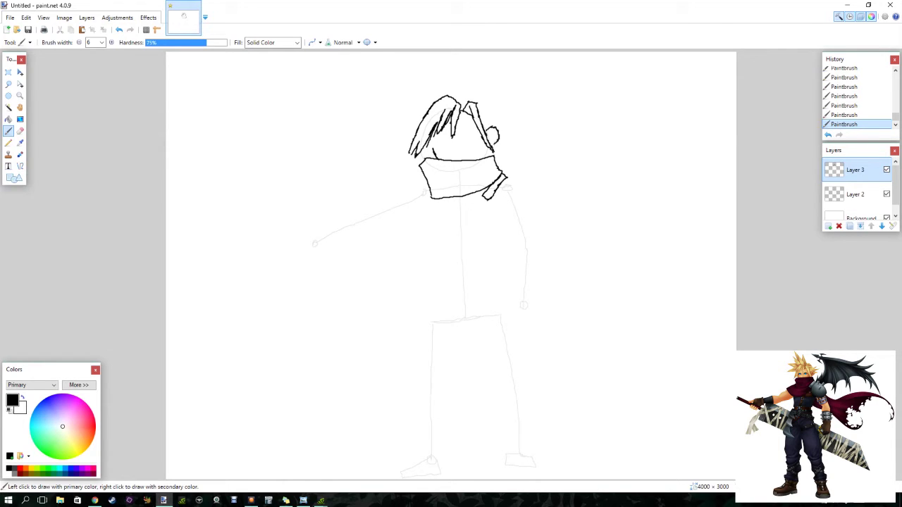
{"action": "left_click_drag", "start_coordinate": [492, 141], "coordinate": [495, 146]}
{"action": "mouse_move", "coordinate": [491, 127]}
{"action": "left_mouse_down"}
{"action": "mouse_move", "coordinate": [521, 112]}
{"action": "mouse_move", "coordinate": [476, 119]}
{"action": "mouse_move", "coordinate": [513, 102]}
{"action": "left_mouse_up"}
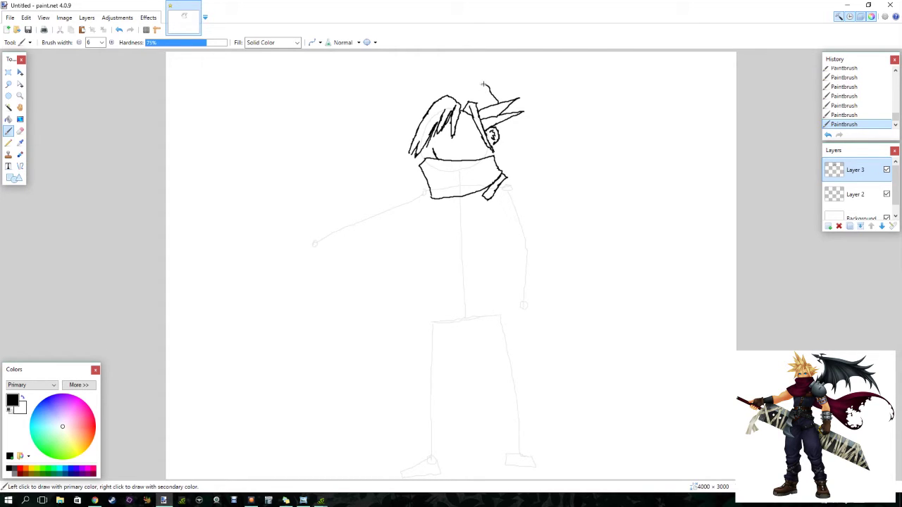
Draw the large hair spikes on the crown and sides of the head to complete the spiky hairstyle
{"action": "mouse_move", "coordinate": [475, 85]}
{"action": "left_mouse_down"}
{"action": "mouse_move", "coordinate": [486, 85]}
{"action": "mouse_move", "coordinate": [461, 58]}
{"action": "left_mouse_up"}
{"action": "left_click_drag", "start_coordinate": [460, 84], "coordinate": [388, 56]}
{"action": "left_click_drag", "start_coordinate": [387, 57], "coordinate": [439, 87]}
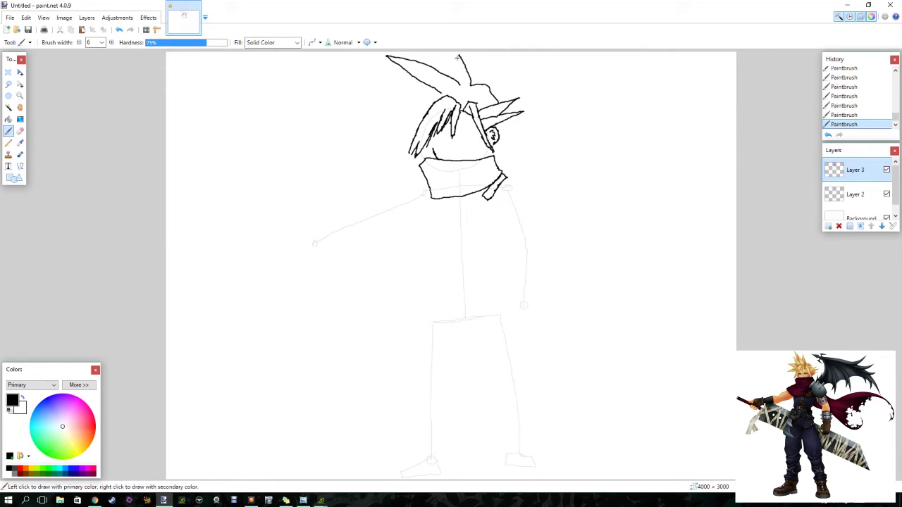
{"action": "left_click_drag", "start_coordinate": [458, 58], "coordinate": [451, 79]}
{"action": "mouse_move", "coordinate": [437, 92]}
{"action": "left_mouse_down"}
{"action": "mouse_move", "coordinate": [389, 74]}
{"action": "mouse_move", "coordinate": [429, 102]}
{"action": "mouse_move", "coordinate": [391, 83]}
{"action": "mouse_move", "coordinate": [422, 110]}
{"action": "left_mouse_up"}
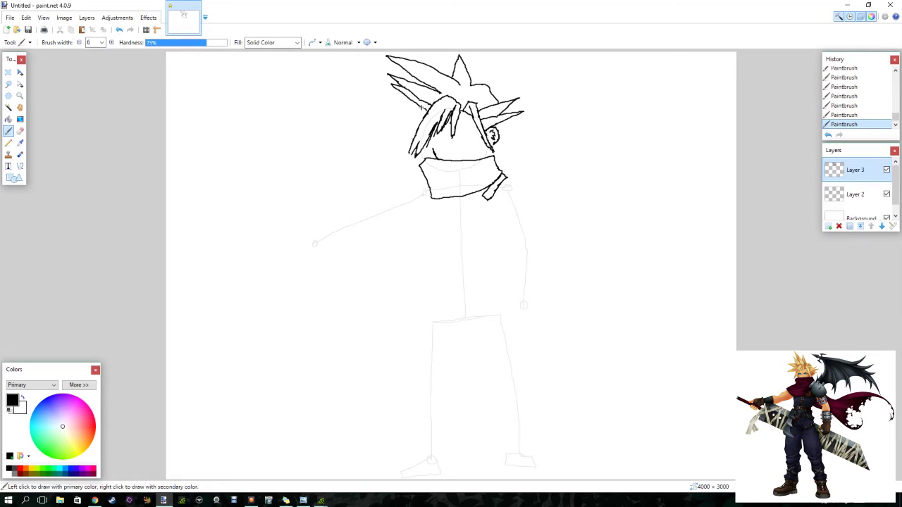
{"action": "mouse_move", "coordinate": [419, 110]}
{"action": "left_mouse_down"}
{"action": "mouse_move", "coordinate": [373, 137]}
{"action": "mouse_move", "coordinate": [418, 124]}
{"action": "left_mouse_up"}
{"action": "mouse_move", "coordinate": [410, 99]}
{"action": "left_mouse_down"}
{"action": "mouse_move", "coordinate": [374, 106]}
{"action": "mouse_move", "coordinate": [408, 111]}
{"action": "left_mouse_up"}
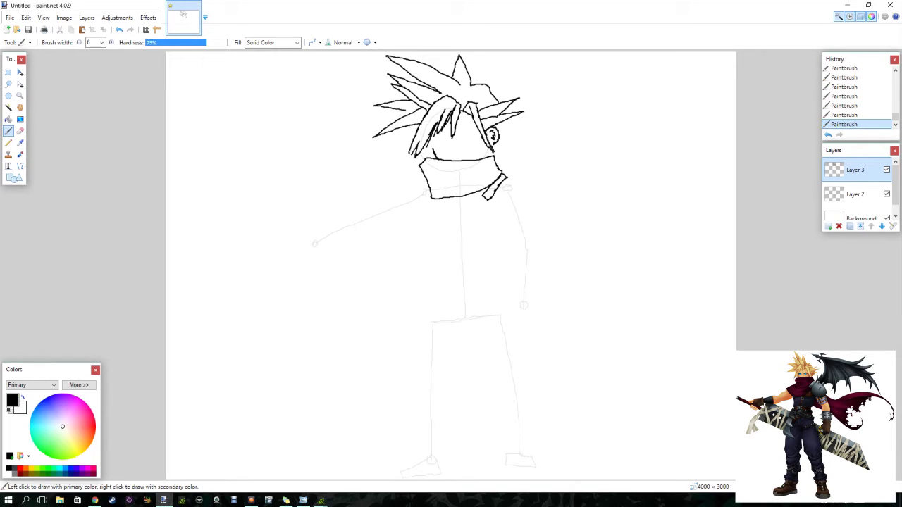
{"action": "left_click_drag", "start_coordinate": [495, 86], "coordinate": [498, 100]}
Outline the cape draped around the shoulders and a rounded shoulder guard with two small cylindrical studs on top
{"action": "left_click_drag", "start_coordinate": [422, 188], "coordinate": [378, 210]}
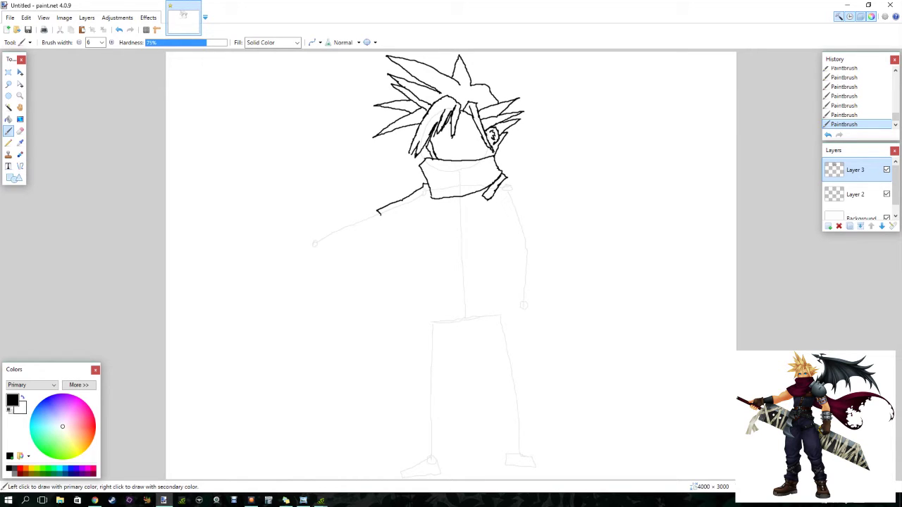
{"action": "mouse_move", "coordinate": [382, 218]}
{"action": "left_mouse_down"}
{"action": "mouse_move", "coordinate": [450, 237]}
{"action": "mouse_move", "coordinate": [491, 210]}
{"action": "left_mouse_up"}
{"action": "mouse_move", "coordinate": [492, 210]}
{"action": "left_mouse_down"}
{"action": "mouse_move", "coordinate": [497, 235]}
{"action": "mouse_move", "coordinate": [525, 235]}
{"action": "left_mouse_up"}
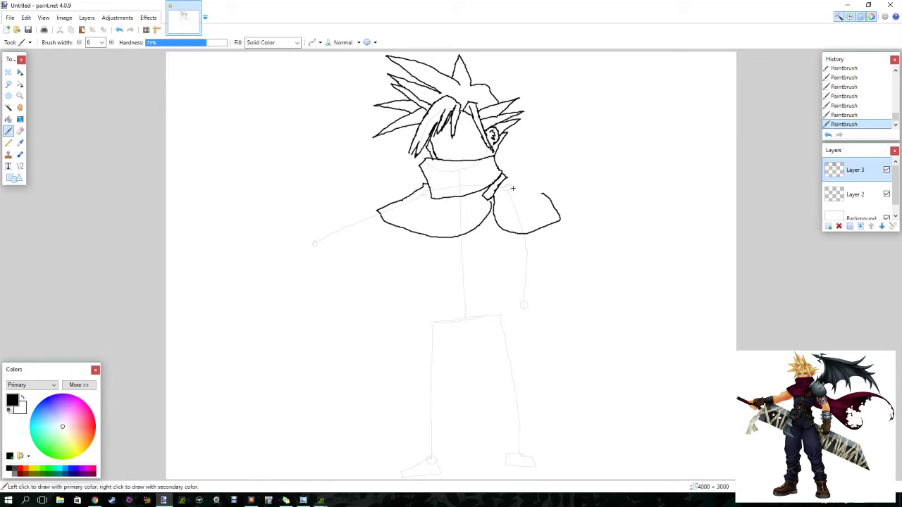
{"action": "mouse_move", "coordinate": [515, 174]}
{"action": "left_mouse_down"}
{"action": "mouse_move", "coordinate": [514, 184]}
{"action": "mouse_move", "coordinate": [524, 181]}
{"action": "left_mouse_up"}
{"action": "left_click_drag", "start_coordinate": [531, 190], "coordinate": [545, 173]}
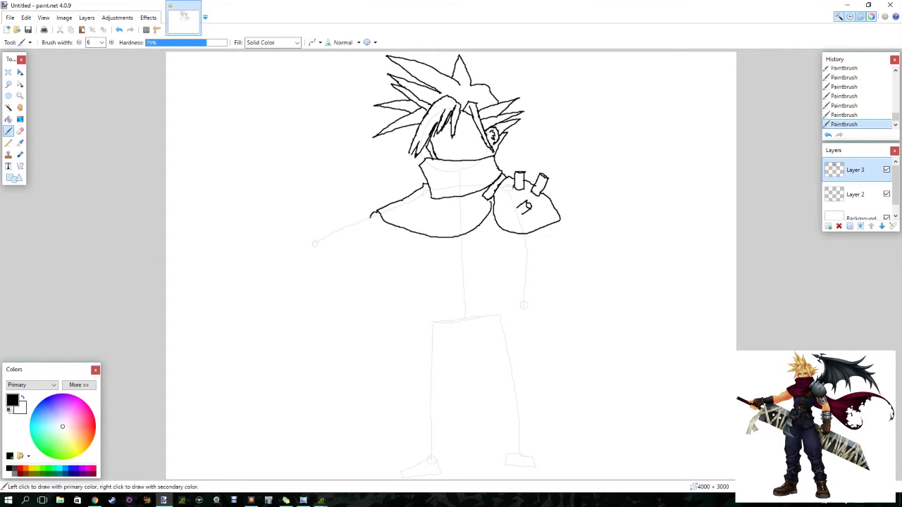
Outline the outstretched arm from the cape's edge down to the wrist, following the guide line
{"action": "left_click_drag", "start_coordinate": [362, 220], "coordinate": [330, 245]}
{"action": "left_click_drag", "start_coordinate": [327, 247], "coordinate": [276, 259]}
{"action": "left_click_drag", "start_coordinate": [278, 274], "coordinate": [334, 266]}
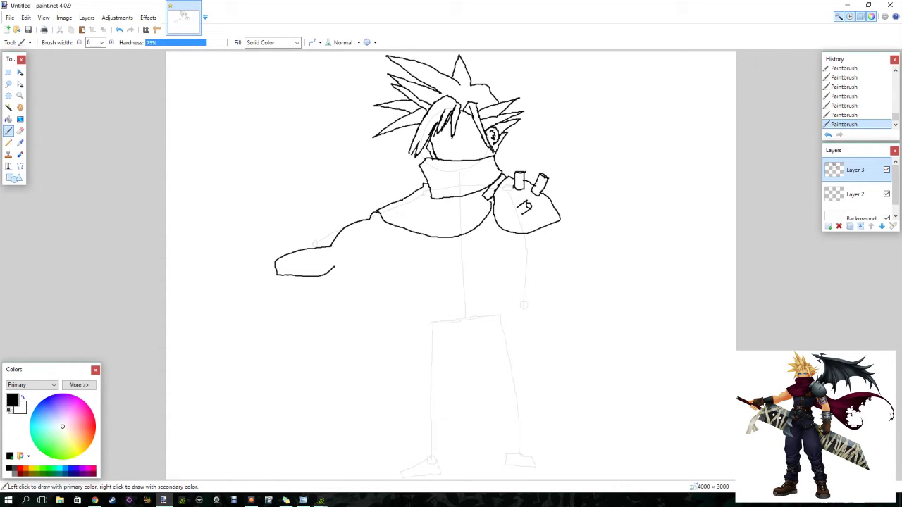
{"action": "left_click_drag", "start_coordinate": [337, 267], "coordinate": [381, 248]}
Draw both sides of the torso from beneath the cape and shoulder guard down to the waist
{"action": "left_click_drag", "start_coordinate": [396, 233], "coordinate": [405, 273]}
{"action": "left_click_drag", "start_coordinate": [407, 277], "coordinate": [410, 290]}
{"action": "left_click_drag", "start_coordinate": [524, 236], "coordinate": [522, 250]}
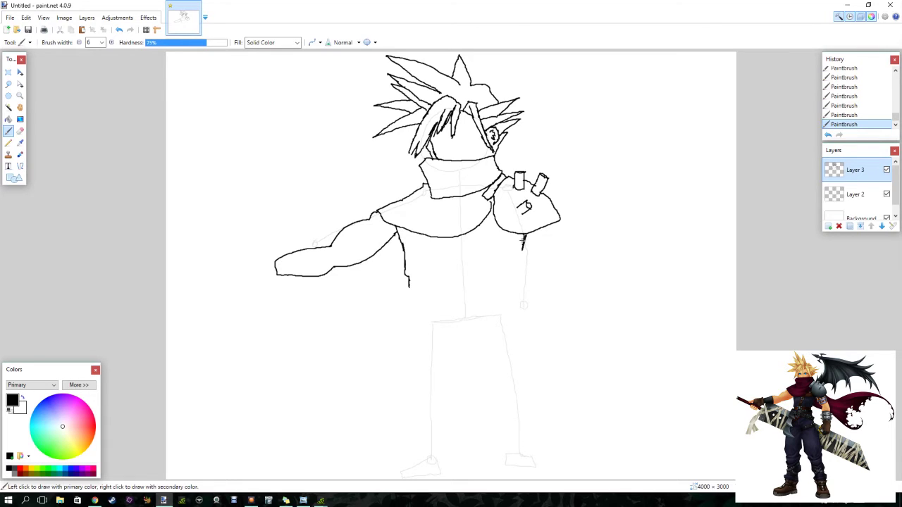
{"action": "left_click_drag", "start_coordinate": [521, 246], "coordinate": [518, 276]}
Draw a belt across the waist with a round buckle near its middle
{"action": "left_click_drag", "start_coordinate": [446, 287], "coordinate": [451, 292]}
{"action": "left_click_drag", "start_coordinate": [456, 290], "coordinate": [516, 289]}
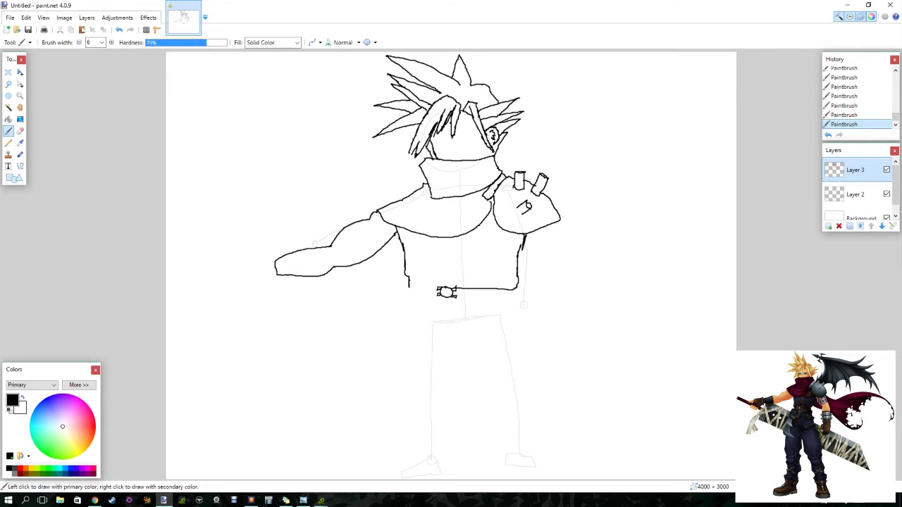
{"action": "left_click_drag", "start_coordinate": [455, 298], "coordinate": [506, 300]}
{"action": "left_click_drag", "start_coordinate": [430, 291], "coordinate": [421, 290]}
{"action": "left_click_drag", "start_coordinate": [422, 296], "coordinate": [434, 298]}
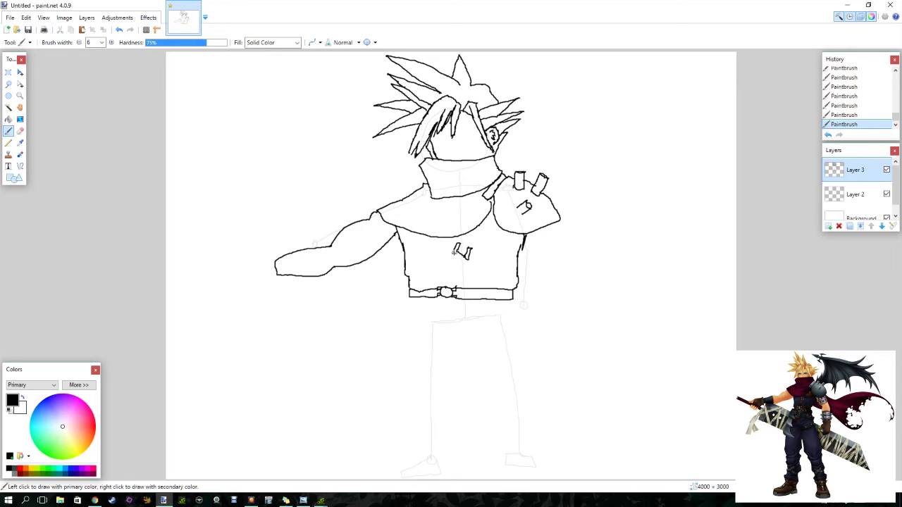
Draw a diagonal chest strap with a small buckle running up from the belt, plus the curved edge beside the shoulder guard
{"action": "left_click_drag", "start_coordinate": [452, 265], "coordinate": [447, 277]}
{"action": "left_click_drag", "start_coordinate": [466, 255], "coordinate": [453, 288]}
{"action": "mouse_move", "coordinate": [477, 233]}
{"action": "left_mouse_down"}
{"action": "mouse_move", "coordinate": [487, 241]}
{"action": "mouse_move", "coordinate": [508, 236]}
{"action": "left_mouse_up"}
{"action": "left_click_drag", "start_coordinate": [460, 254], "coordinate": [470, 246]}
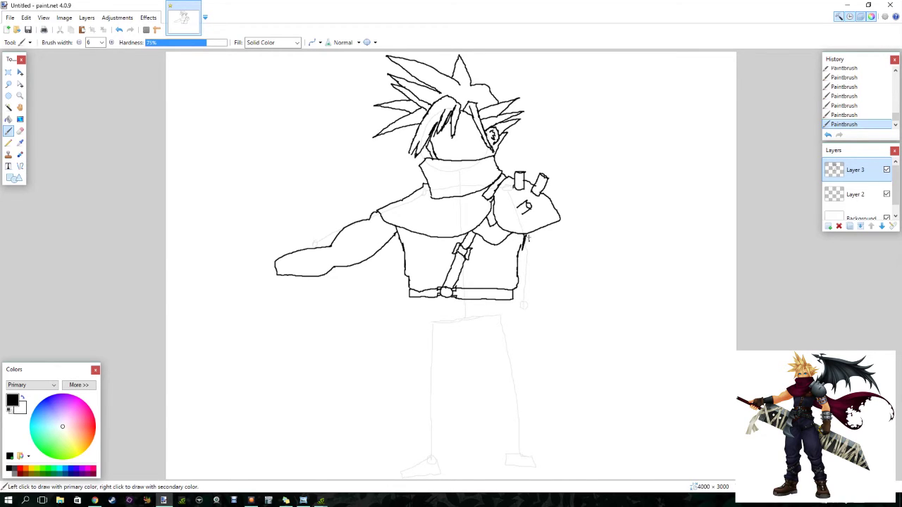
Outline the hanging arm from the shoulder guard down to the wrist and add a segmented armour band around the upper arm
{"action": "left_click_drag", "start_coordinate": [525, 238], "coordinate": [543, 287]}
{"action": "mouse_move", "coordinate": [554, 223]}
{"action": "left_mouse_down"}
{"action": "mouse_move", "coordinate": [586, 283]}
{"action": "mouse_move", "coordinate": [582, 317]}
{"action": "left_mouse_up"}
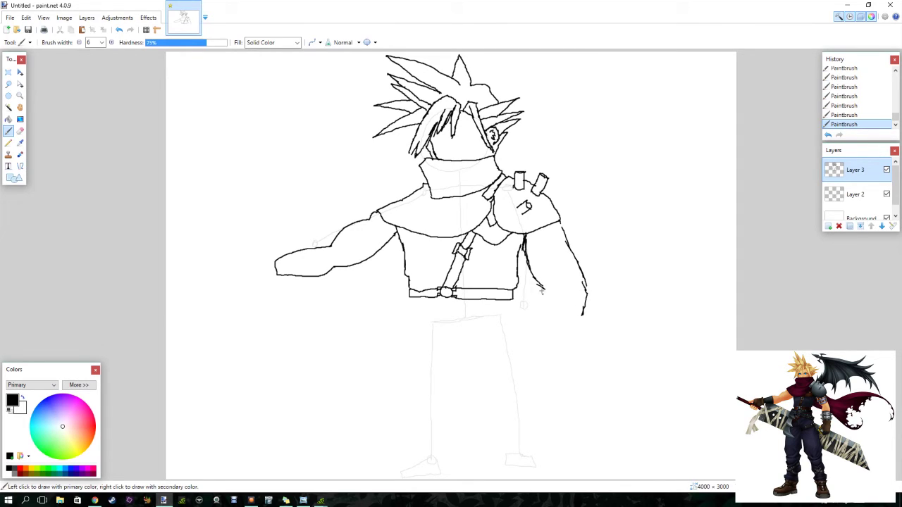
{"action": "mouse_move", "coordinate": [535, 284]}
{"action": "left_mouse_down"}
{"action": "mouse_move", "coordinate": [544, 320]}
{"action": "mouse_move", "coordinate": [584, 316]}
{"action": "left_mouse_up"}
{"action": "mouse_move", "coordinate": [528, 271]}
{"action": "left_mouse_down"}
{"action": "mouse_move", "coordinate": [558, 264]}
{"action": "mouse_move", "coordinate": [569, 248]}
{"action": "mouse_move", "coordinate": [533, 265]}
{"action": "left_mouse_up"}
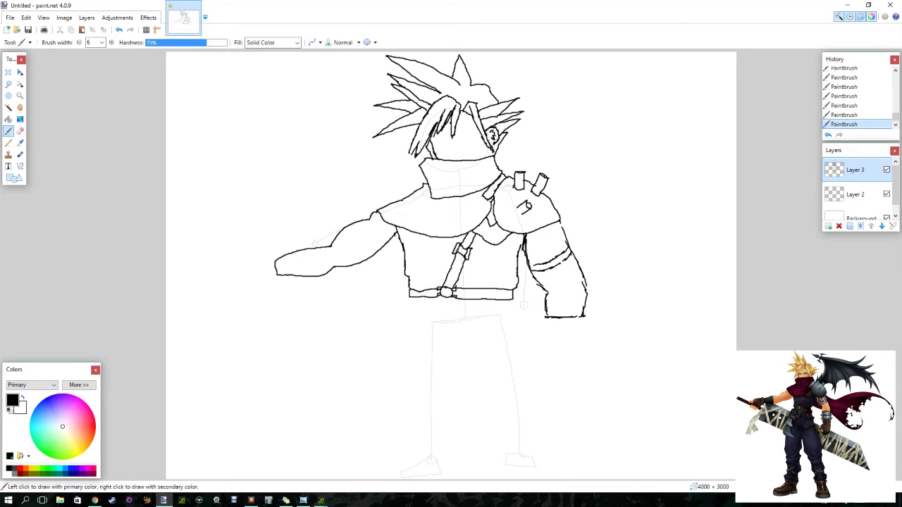
{"action": "left_click", "coordinate": [525, 250]}
{"action": "mouse_move", "coordinate": [526, 251]}
{"action": "left_mouse_down"}
{"action": "mouse_move", "coordinate": [563, 239]}
{"action": "mouse_move", "coordinate": [530, 258]}
{"action": "left_mouse_up"}
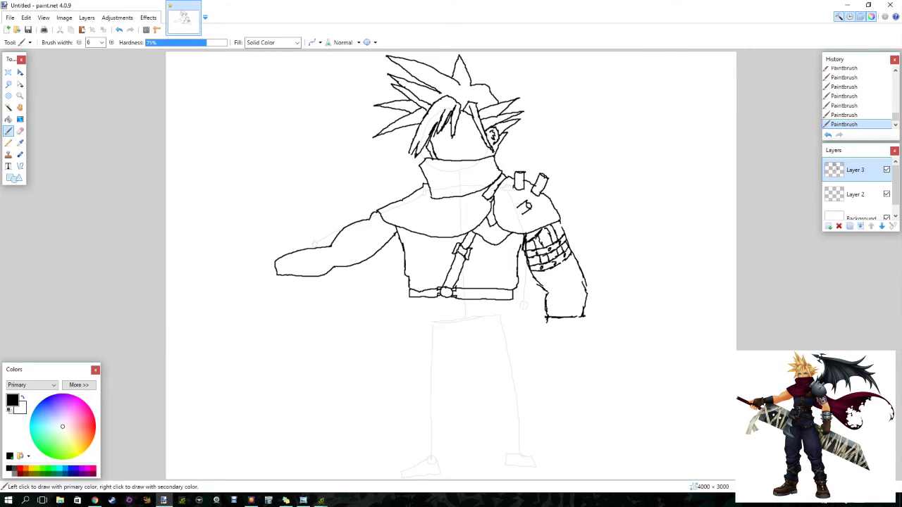
Draw two studded bracelets stacked around the wrist of the hanging arm
{"action": "mouse_move", "coordinate": [578, 318]}
{"action": "left_mouse_down"}
{"action": "mouse_move", "coordinate": [585, 316]}
{"action": "mouse_move", "coordinate": [565, 322]}
{"action": "mouse_move", "coordinate": [582, 322]}
{"action": "left_mouse_up"}
{"action": "left_click_drag", "start_coordinate": [549, 322], "coordinate": [541, 324]}
{"action": "left_click_drag", "start_coordinate": [539, 327], "coordinate": [537, 334]}
{"action": "left_click_drag", "start_coordinate": [542, 336], "coordinate": [585, 336]}
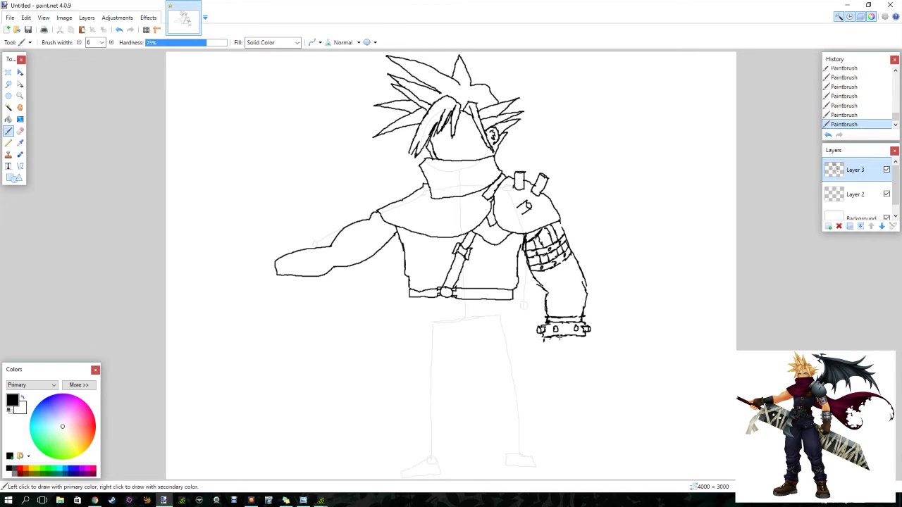
{"action": "left_click_drag", "start_coordinate": [547, 343], "coordinate": [582, 341]}
{"action": "mouse_move", "coordinate": [540, 341]}
{"action": "left_mouse_down"}
{"action": "mouse_move", "coordinate": [540, 349]}
{"action": "mouse_move", "coordinate": [582, 351]}
{"action": "left_mouse_up"}
{"action": "left_click_drag", "start_coordinate": [589, 344], "coordinate": [588, 352]}
{"action": "left_click_drag", "start_coordinate": [537, 343], "coordinate": [540, 354]}
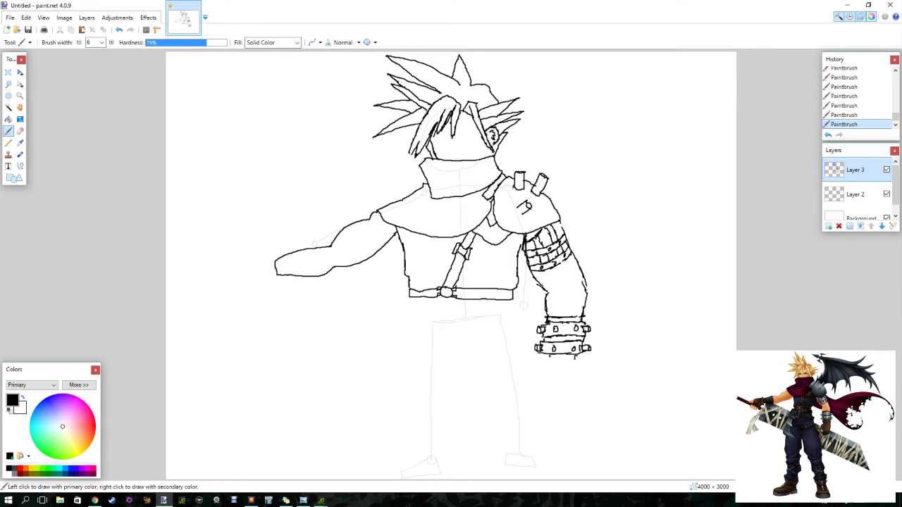
Draw a glove cuff and a clenched fist with folded fingers beneath the studded bracelets
{"action": "left_click_drag", "start_coordinate": [569, 357], "coordinate": [549, 358]}
{"action": "left_click_drag", "start_coordinate": [543, 360], "coordinate": [551, 360]}
{"action": "mouse_move", "coordinate": [580, 361]}
{"action": "left_mouse_down"}
{"action": "mouse_move", "coordinate": [579, 399]}
{"action": "mouse_move", "coordinate": [564, 414]}
{"action": "left_mouse_up"}
{"action": "left_click_drag", "start_coordinate": [542, 362], "coordinate": [543, 374]}
{"action": "mouse_move", "coordinate": [537, 372]}
{"action": "left_mouse_down"}
{"action": "mouse_move", "coordinate": [528, 392]}
{"action": "mouse_move", "coordinate": [544, 402]}
{"action": "left_mouse_up"}
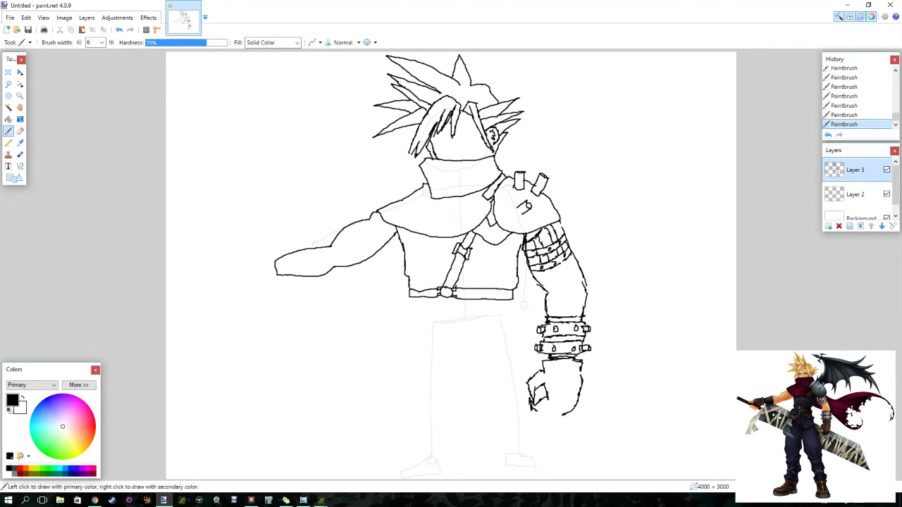
{"action": "left_click_drag", "start_coordinate": [534, 409], "coordinate": [539, 415]}
{"action": "mouse_move", "coordinate": [539, 413]}
{"action": "left_mouse_down"}
{"action": "mouse_move", "coordinate": [554, 394]}
{"action": "mouse_move", "coordinate": [547, 414]}
{"action": "mouse_move", "coordinate": [566, 406]}
{"action": "mouse_move", "coordinate": [553, 379]}
{"action": "left_mouse_up"}
{"action": "left_click_drag", "start_coordinate": [552, 400], "coordinate": [569, 405]}
{"action": "left_click_drag", "start_coordinate": [528, 380], "coordinate": [536, 389]}
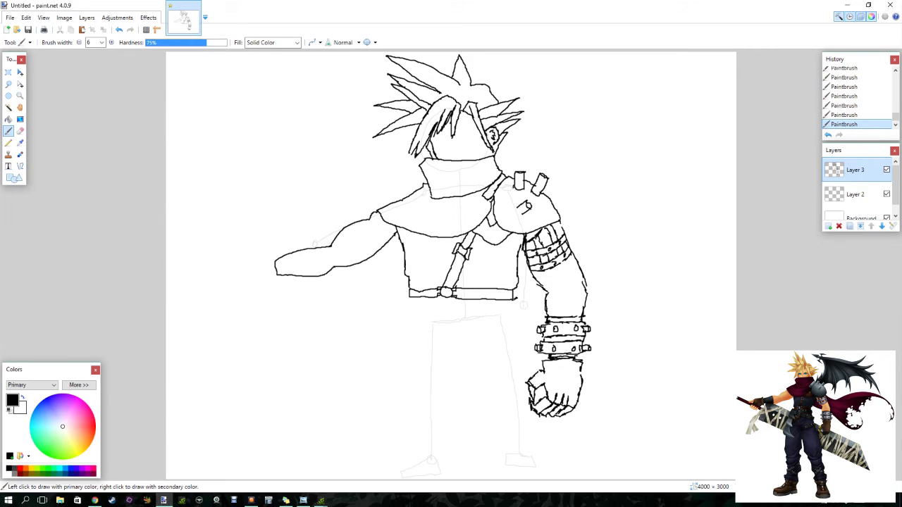
Draw two crossing belts over the hips, the outer hip line and a thigh strap with a short crotch line
{"action": "mouse_move", "coordinate": [516, 299]}
{"action": "left_mouse_down"}
{"action": "mouse_move", "coordinate": [428, 315]}
{"action": "mouse_move", "coordinate": [423, 324]}
{"action": "mouse_move", "coordinate": [518, 311]}
{"action": "mouse_move", "coordinate": [519, 296]}
{"action": "left_mouse_up"}
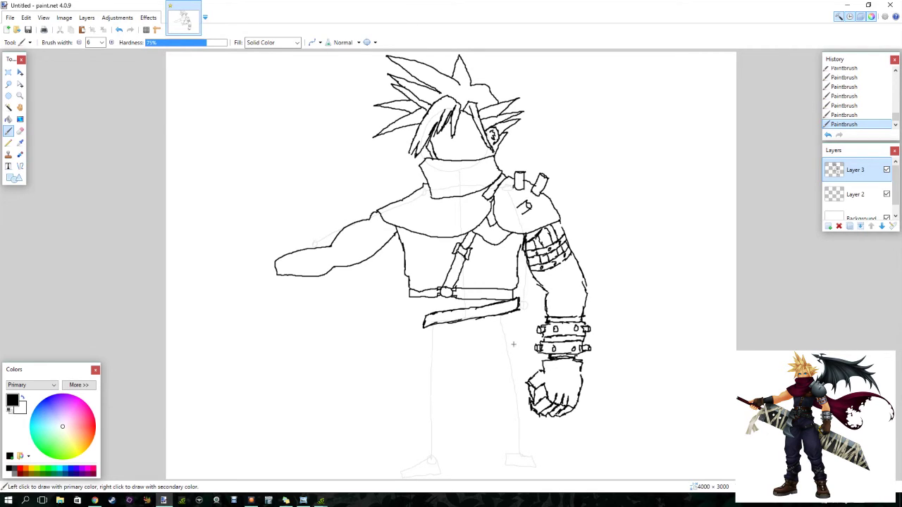
{"action": "mouse_move", "coordinate": [519, 339]}
{"action": "left_mouse_down"}
{"action": "mouse_move", "coordinate": [432, 322]}
{"action": "mouse_move", "coordinate": [448, 321]}
{"action": "mouse_move", "coordinate": [425, 330]}
{"action": "mouse_move", "coordinate": [516, 348]}
{"action": "left_mouse_up"}
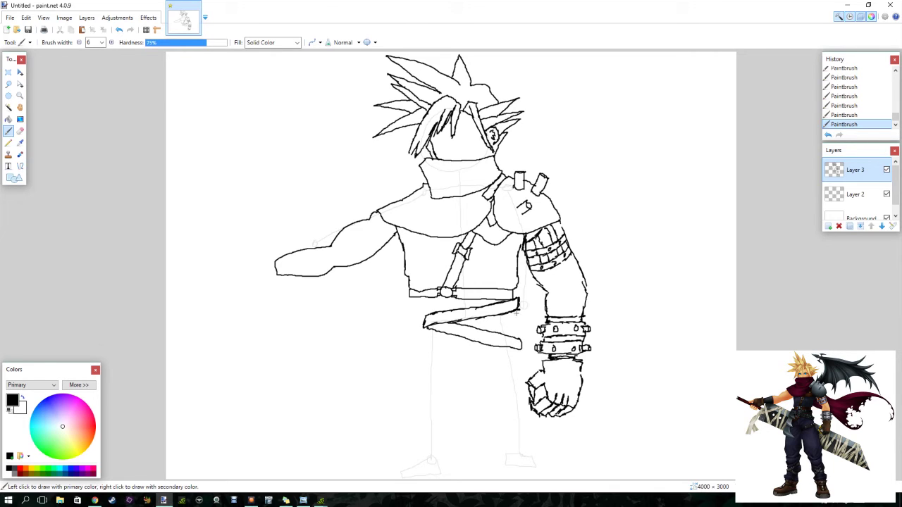
{"action": "left_click_drag", "start_coordinate": [519, 307], "coordinate": [515, 334]}
{"action": "left_click_drag", "start_coordinate": [519, 349], "coordinate": [519, 358]}
{"action": "mouse_move", "coordinate": [519, 360]}
{"action": "left_mouse_down"}
{"action": "mouse_move", "coordinate": [465, 377]}
{"action": "mouse_move", "coordinate": [469, 388]}
{"action": "mouse_move", "coordinate": [520, 371]}
{"action": "left_mouse_up"}
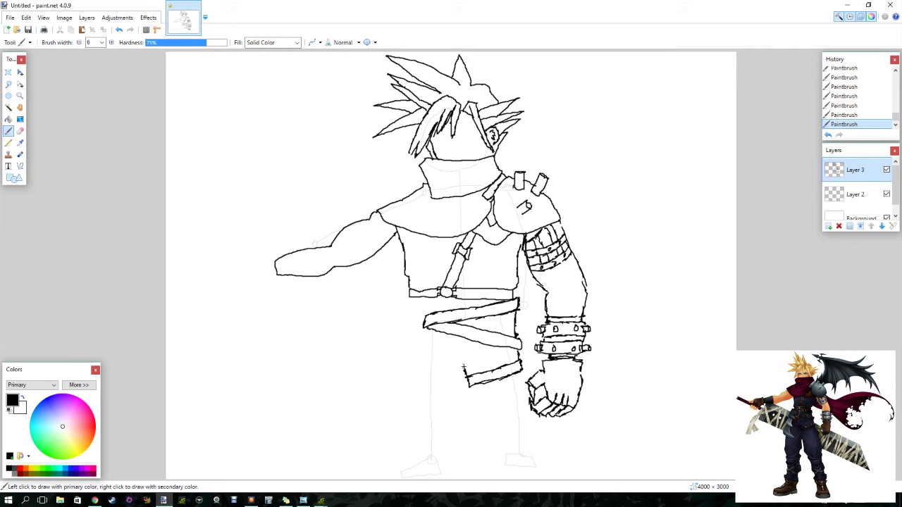
{"action": "left_click_drag", "start_coordinate": [463, 367], "coordinate": [437, 368]}
Draw a draped cloth hanging from the waist beside the hip, with a ragged inner edge and fold lines across it
{"action": "mouse_move", "coordinate": [400, 292]}
{"action": "left_mouse_down"}
{"action": "mouse_move", "coordinate": [360, 358]}
{"action": "mouse_move", "coordinate": [352, 412]}
{"action": "mouse_move", "coordinate": [399, 428]}
{"action": "left_mouse_up"}
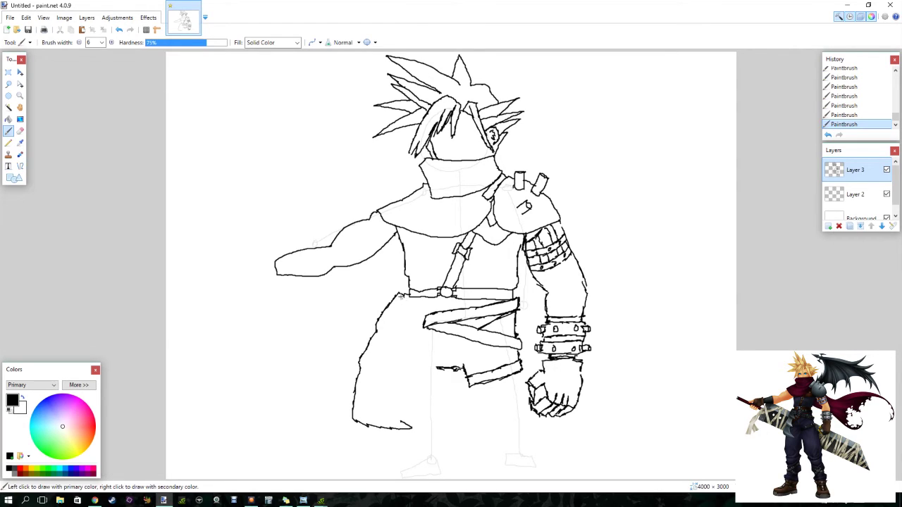
{"action": "mouse_move", "coordinate": [401, 296]}
{"action": "left_mouse_down"}
{"action": "mouse_move", "coordinate": [400, 296]}
{"action": "mouse_move", "coordinate": [424, 320]}
{"action": "mouse_move", "coordinate": [422, 334]}
{"action": "mouse_move", "coordinate": [403, 338]}
{"action": "mouse_move", "coordinate": [415, 365]}
{"action": "mouse_move", "coordinate": [398, 377]}
{"action": "mouse_move", "coordinate": [409, 393]}
{"action": "mouse_move", "coordinate": [399, 414]}
{"action": "left_mouse_up"}
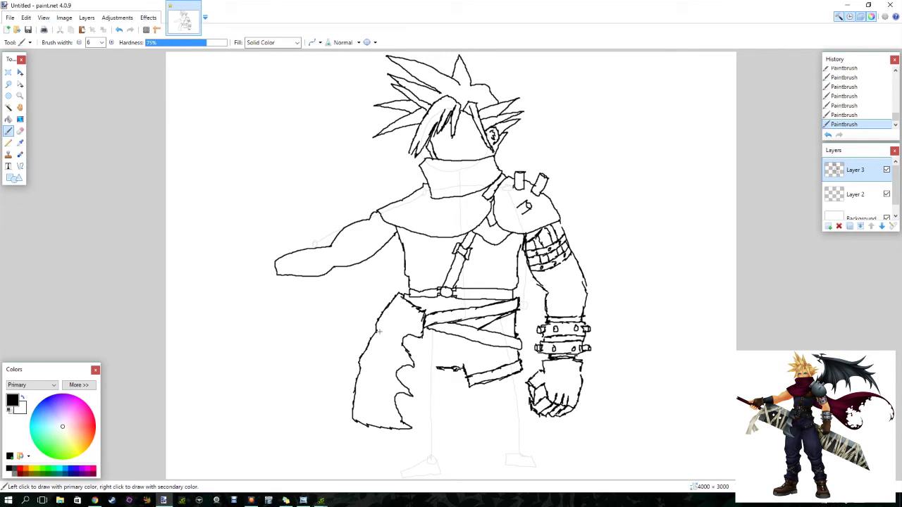
{"action": "left_click_drag", "start_coordinate": [376, 331], "coordinate": [390, 337]}
{"action": "mouse_move", "coordinate": [392, 338]}
{"action": "left_mouse_down"}
{"action": "mouse_move", "coordinate": [404, 348]}
{"action": "mouse_move", "coordinate": [372, 372]}
{"action": "mouse_move", "coordinate": [401, 396]}
{"action": "left_mouse_up"}
{"action": "mouse_move", "coordinate": [415, 420]}
{"action": "left_mouse_down"}
{"action": "mouse_move", "coordinate": [385, 427]}
{"action": "mouse_move", "coordinate": [361, 419]}
{"action": "left_mouse_up"}
{"action": "left_click_drag", "start_coordinate": [412, 396], "coordinate": [362, 356]}
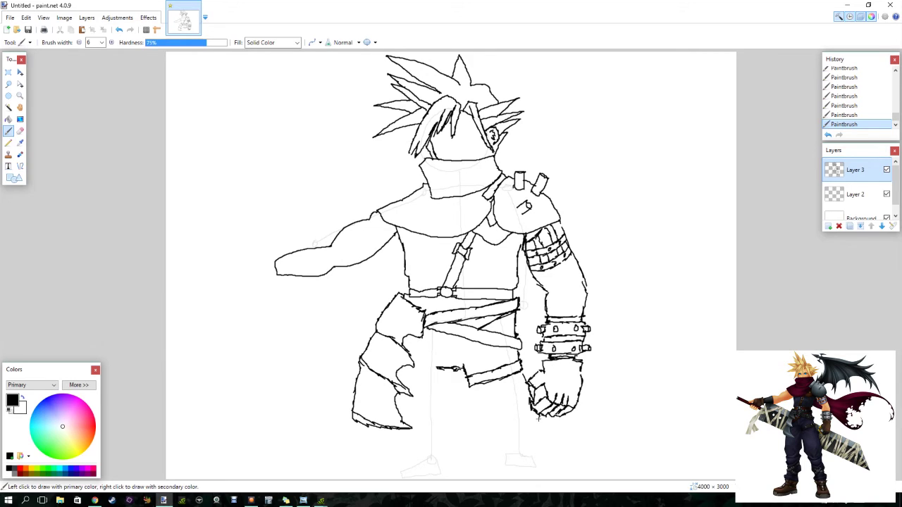
Draw the inner and outer edges of both trouser legs down to the canvas edge, plus short fold lines at the crotch
{"action": "left_click_drag", "start_coordinate": [539, 417], "coordinate": [562, 479]}
{"action": "mouse_move", "coordinate": [469, 385]}
{"action": "left_mouse_down"}
{"action": "mouse_move", "coordinate": [483, 462]}
{"action": "mouse_move", "coordinate": [498, 477]}
{"action": "left_mouse_up"}
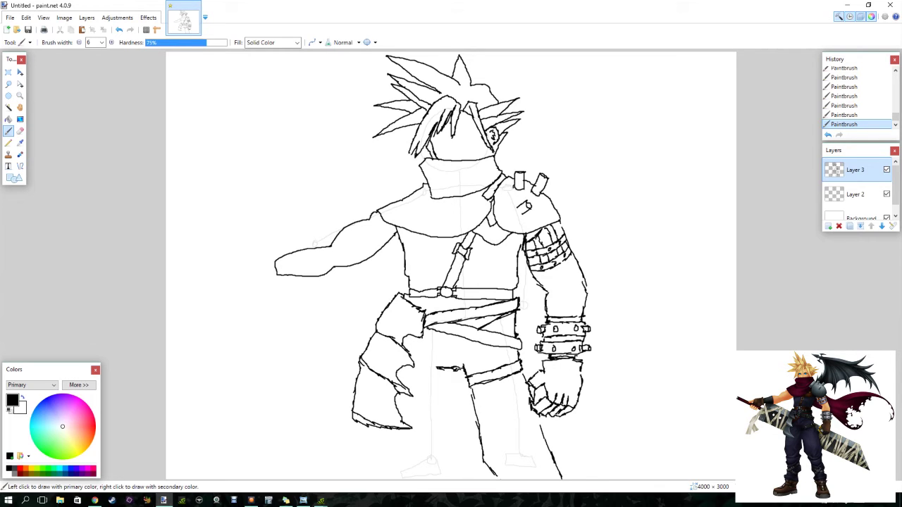
{"action": "mouse_move", "coordinate": [471, 388]}
{"action": "left_mouse_down"}
{"action": "mouse_move", "coordinate": [468, 448]}
{"action": "mouse_move", "coordinate": [448, 460]}
{"action": "mouse_move", "coordinate": [448, 479]}
{"action": "left_mouse_up"}
{"action": "left_click_drag", "start_coordinate": [392, 427], "coordinate": [385, 476]}
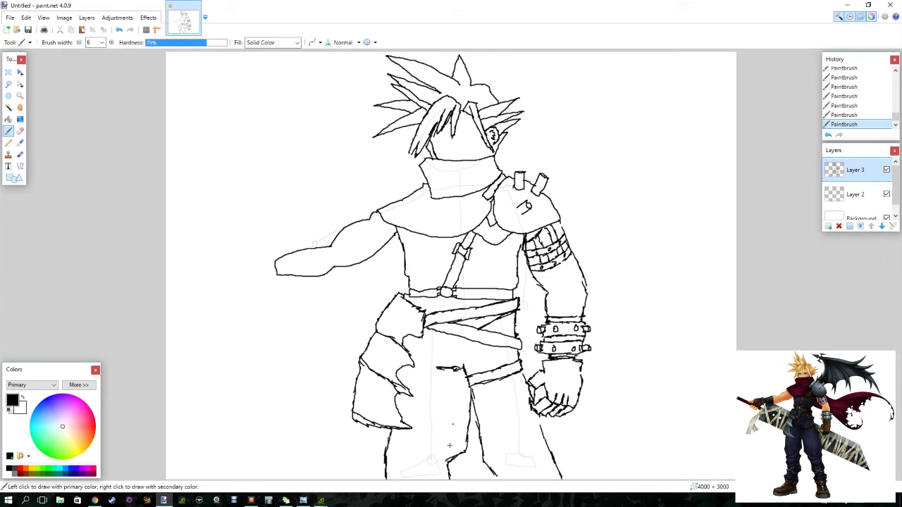
{"action": "left_click", "coordinate": [508, 441]}
{"action": "left_click_drag", "start_coordinate": [458, 337], "coordinate": [457, 367]}
{"action": "mouse_move", "coordinate": [430, 354]}
{"action": "left_mouse_down"}
{"action": "mouse_move", "coordinate": [439, 368]}
{"action": "mouse_move", "coordinate": [443, 339]}
{"action": "left_mouse_up"}
Draw the flared glove cuff and back of the hand on the outstretched arm, with a diagonal sword handle through it
{"action": "left_click_drag", "start_coordinate": [273, 256], "coordinate": [280, 288]}
{"action": "left_click_drag", "start_coordinate": [271, 253], "coordinate": [265, 260]}
{"action": "mouse_move", "coordinate": [261, 257]}
{"action": "left_mouse_down"}
{"action": "mouse_move", "coordinate": [236, 260]}
{"action": "mouse_move", "coordinate": [232, 271]}
{"action": "left_mouse_up"}
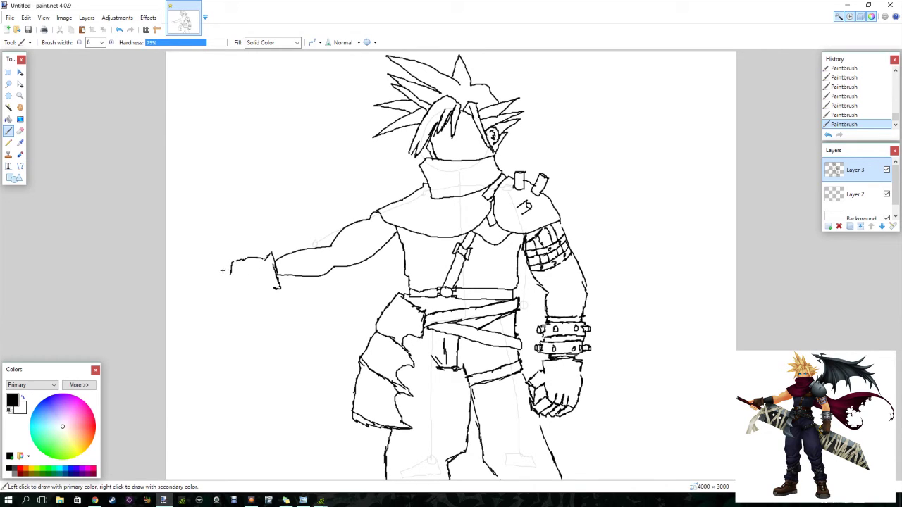
{"action": "mouse_move", "coordinate": [206, 258]}
{"action": "left_mouse_down"}
{"action": "mouse_move", "coordinate": [286, 304]}
{"action": "mouse_move", "coordinate": [276, 300]}
{"action": "left_mouse_up"}
{"action": "left_click_drag", "start_coordinate": [213, 260], "coordinate": [190, 246]}
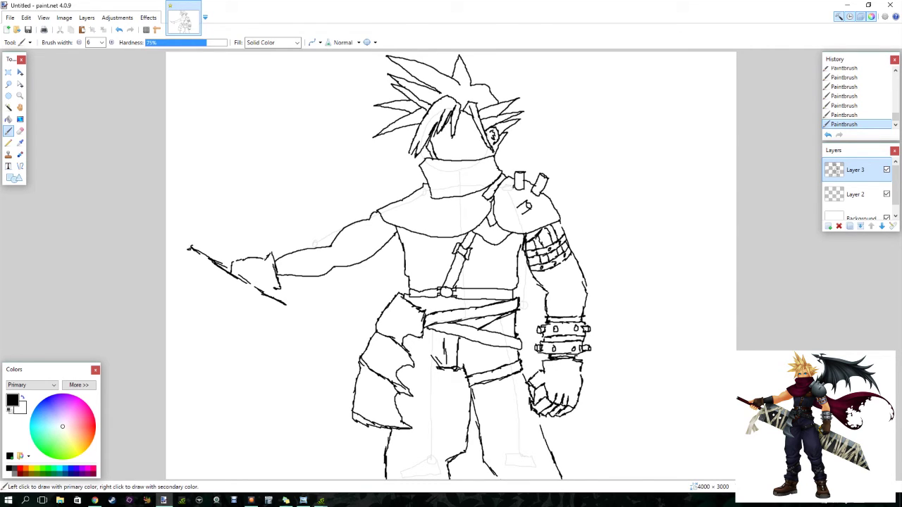
{"action": "left_click_drag", "start_coordinate": [189, 253], "coordinate": [243, 291]}
Draw the fingers wrapped under the sword handle and complete the handle's lower edge
{"action": "mouse_move", "coordinate": [227, 278]}
{"action": "left_mouse_down"}
{"action": "mouse_move", "coordinate": [215, 286]}
{"action": "mouse_move", "coordinate": [231, 285]}
{"action": "mouse_move", "coordinate": [225, 299]}
{"action": "left_mouse_up"}
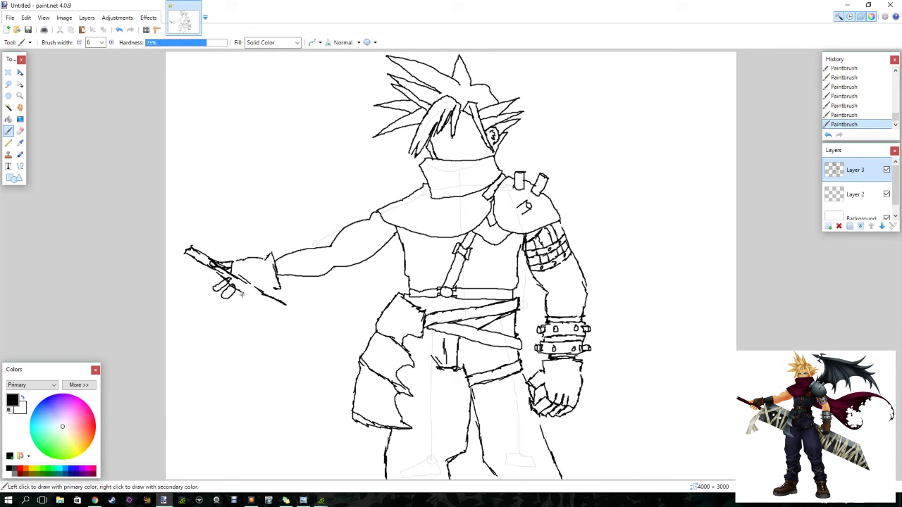
{"action": "mouse_move", "coordinate": [239, 289]}
{"action": "left_mouse_down"}
{"action": "mouse_move", "coordinate": [232, 303]}
{"action": "mouse_move", "coordinate": [238, 296]}
{"action": "left_mouse_up"}
{"action": "mouse_move", "coordinate": [242, 299]}
{"action": "left_mouse_down"}
{"action": "mouse_move", "coordinate": [243, 306]}
{"action": "mouse_move", "coordinate": [250, 298]}
{"action": "left_mouse_up"}
{"action": "left_click_drag", "start_coordinate": [245, 293], "coordinate": [280, 313]}
Draw a long rectangular sword guard across the handle's end and add crease lines to the gloved hand
{"action": "mouse_move", "coordinate": [279, 319]}
{"action": "left_mouse_down"}
{"action": "mouse_move", "coordinate": [303, 285]}
{"action": "mouse_move", "coordinate": [257, 348]}
{"action": "left_mouse_up"}
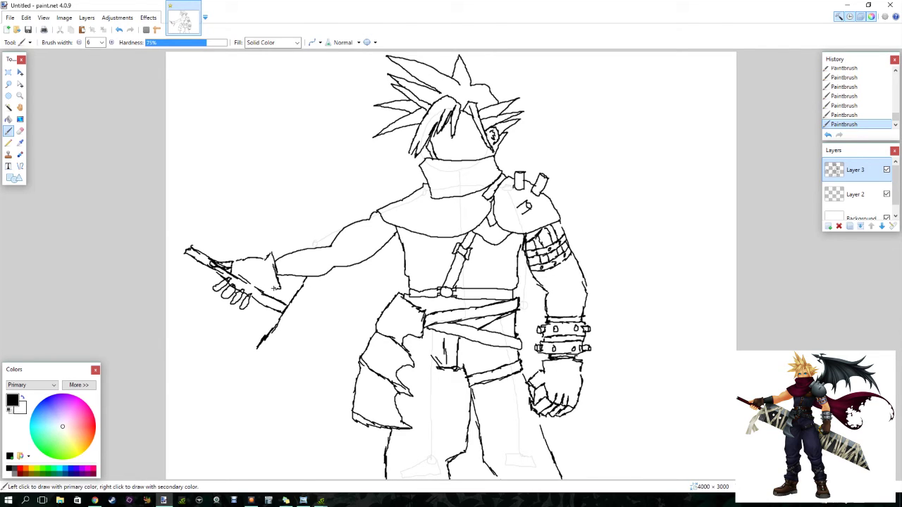
{"action": "left_click_drag", "start_coordinate": [265, 285], "coordinate": [269, 292]}
{"action": "left_click_drag", "start_coordinate": [235, 272], "coordinate": [246, 279]}
{"action": "left_click_drag", "start_coordinate": [249, 272], "coordinate": [254, 279]}
{"action": "left_click_drag", "start_coordinate": [259, 348], "coordinate": [276, 358]}
{"action": "mouse_move", "coordinate": [314, 277]}
{"action": "left_mouse_down"}
{"action": "mouse_move", "coordinate": [327, 284]}
{"action": "mouse_move", "coordinate": [321, 304]}
{"action": "mouse_move", "coordinate": [276, 358]}
{"action": "left_mouse_up"}
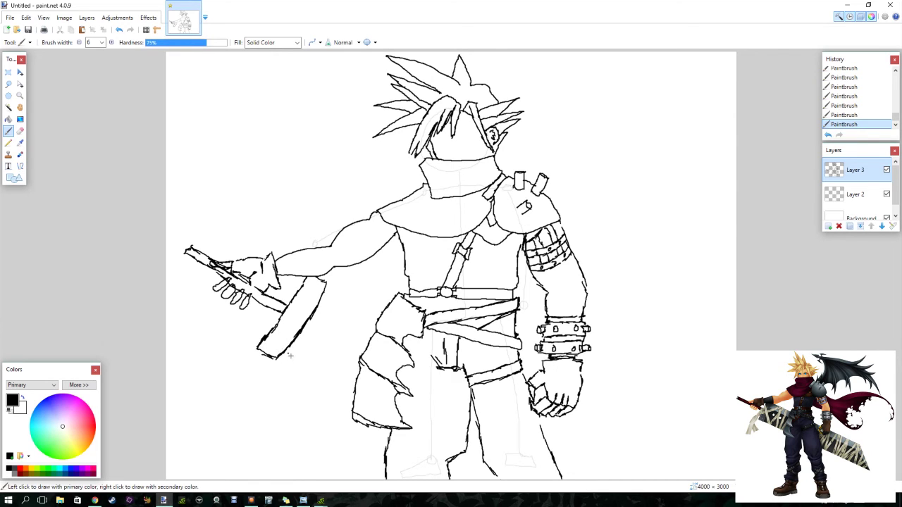
Draw the wide blade's long edges from the guard to the draped cloth, continuing beyond the fist and the leg
{"action": "left_click_drag", "start_coordinate": [282, 358], "coordinate": [356, 393]}
{"action": "left_click_drag", "start_coordinate": [324, 282], "coordinate": [380, 313]}
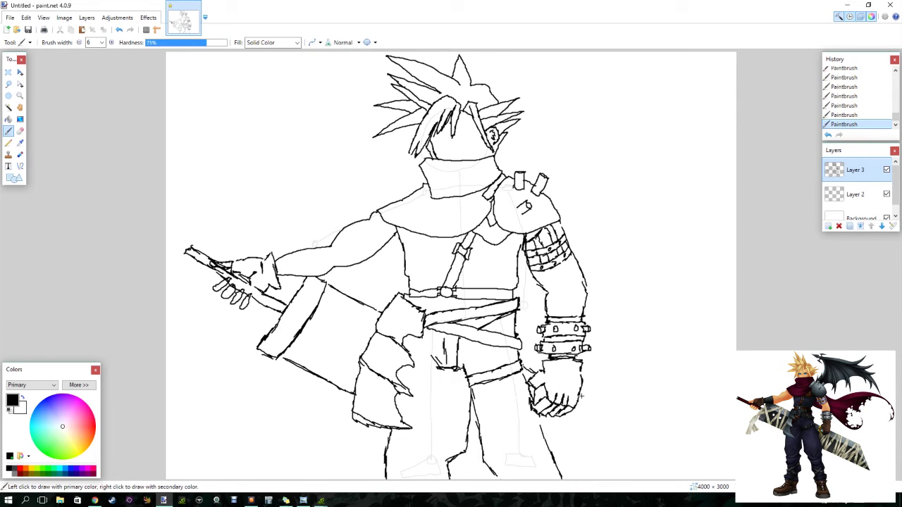
{"action": "left_click_drag", "start_coordinate": [580, 396], "coordinate": [685, 455]}
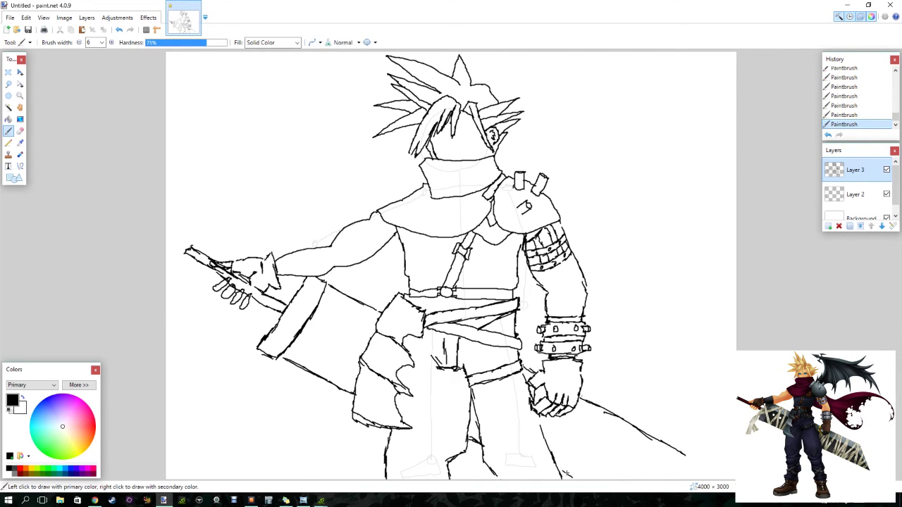
{"action": "left_click_drag", "start_coordinate": [554, 465], "coordinate": [581, 482]}
{"action": "left_click", "coordinate": [566, 447]}
Draw a cuff line across the outstretched forearm and an inner line parallel to the blade's upper edge on both sides of the body
{"action": "left_click_drag", "start_coordinate": [315, 247], "coordinate": [323, 274]}
{"action": "left_click_drag", "start_coordinate": [320, 301], "coordinate": [377, 337]}
{"action": "mouse_move", "coordinate": [572, 417]}
{"action": "left_mouse_down"}
{"action": "mouse_move", "coordinate": [643, 458]}
{"action": "mouse_move", "coordinate": [626, 463]}
{"action": "mouse_move", "coordinate": [629, 440]}
{"action": "mouse_move", "coordinate": [679, 471]}
{"action": "mouse_move", "coordinate": [684, 454]}
{"action": "mouse_move", "coordinate": [703, 483]}
{"action": "left_mouse_up"}
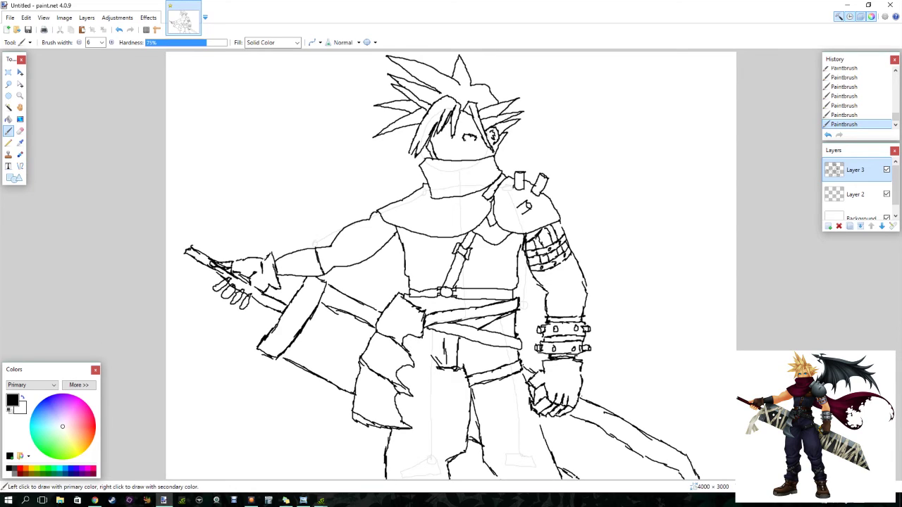
Draw the eyes, eyebrows and nose on the face, and add buckles to the upper hip belt and thigh strap
{"action": "left_click_drag", "start_coordinate": [465, 139], "coordinate": [470, 138]}
{"action": "left_click_drag", "start_coordinate": [442, 123], "coordinate": [439, 133]}
{"action": "left_click_drag", "start_coordinate": [451, 146], "coordinate": [451, 153]}
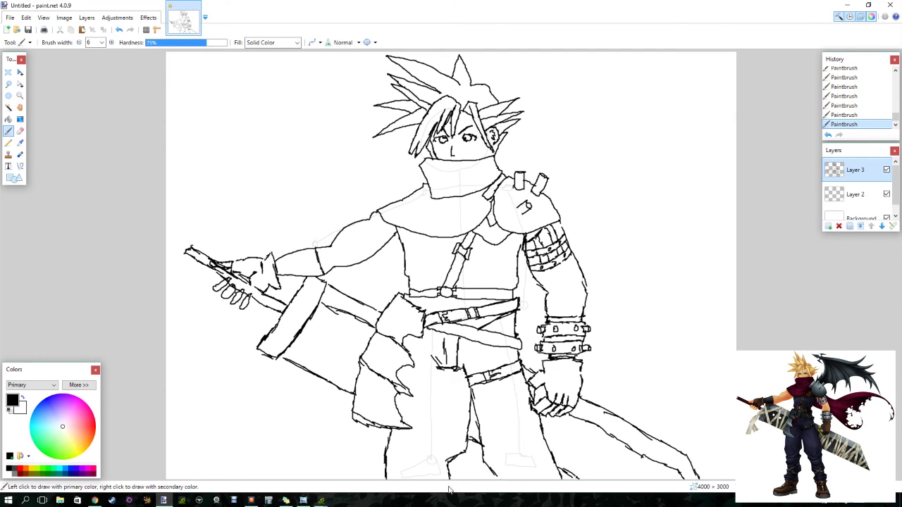
Fill the diagonal chest strap, the curved piece beside the shoulder guard, the waist belt and the gap between the hip belts with brown
{"action": "left_click", "coordinate": [457, 466]}
{"action": "left_click", "coordinate": [29, 474]}
{"action": "left_click", "coordinate": [9, 118]}
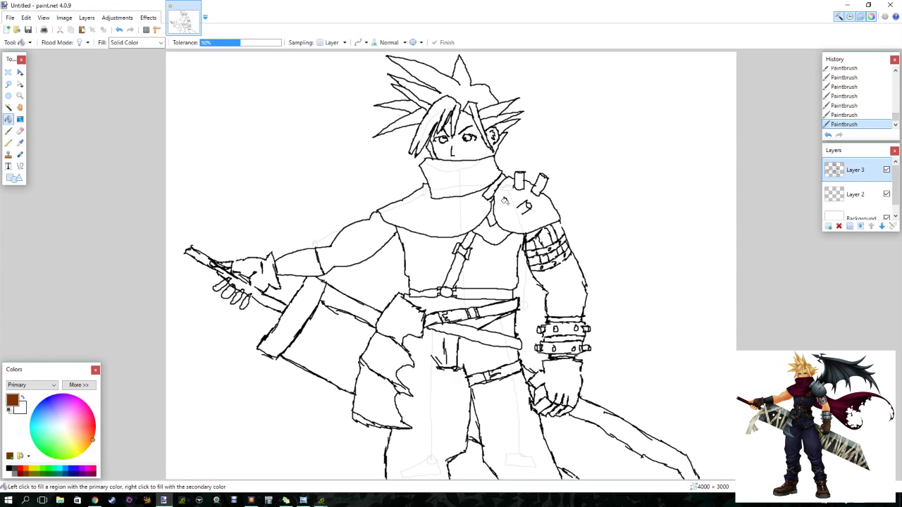
{"action": "left_click", "coordinate": [496, 237]}
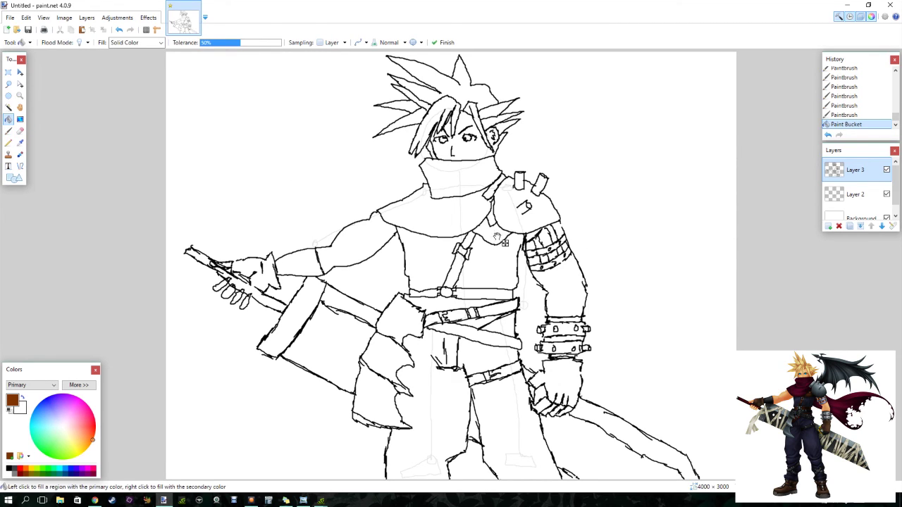
{"action": "left_click", "coordinate": [464, 241]}
{"action": "left_click", "coordinate": [458, 258]}
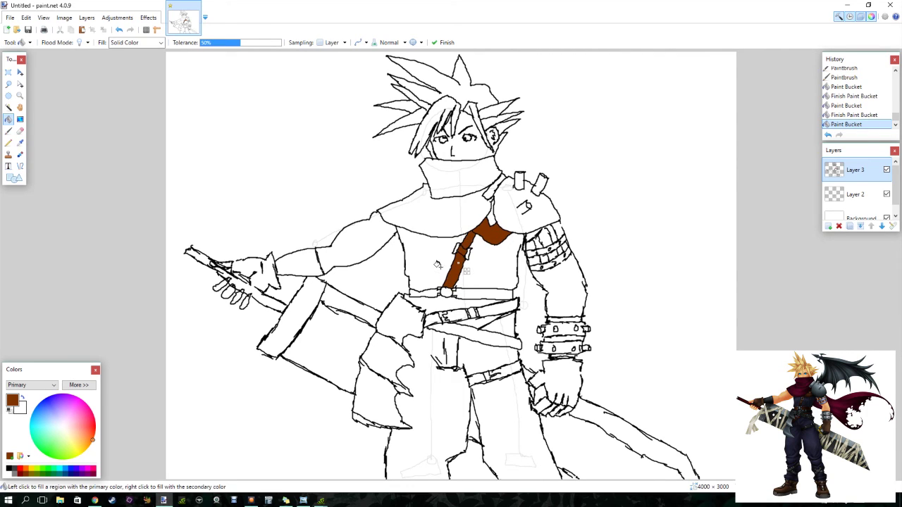
{"action": "left_click", "coordinate": [474, 296]}
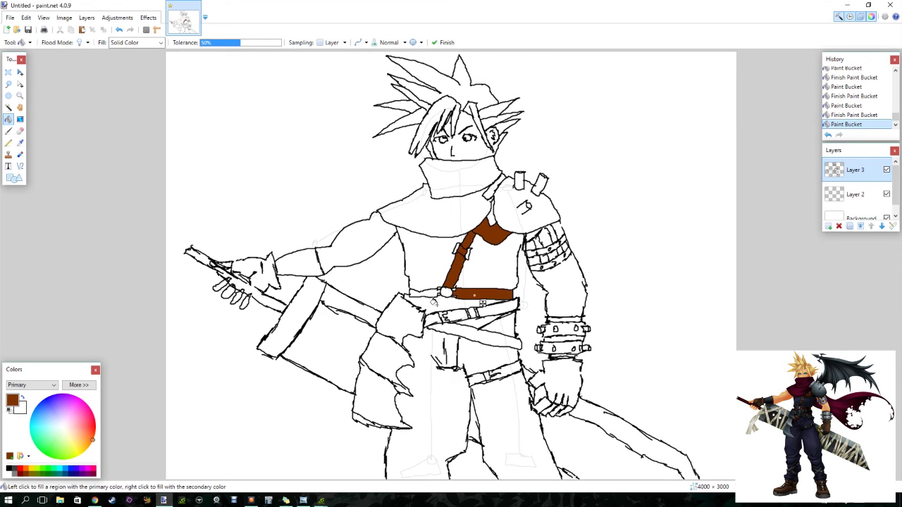
{"action": "left_click", "coordinate": [425, 293]}
{"action": "left_click", "coordinate": [480, 322]}
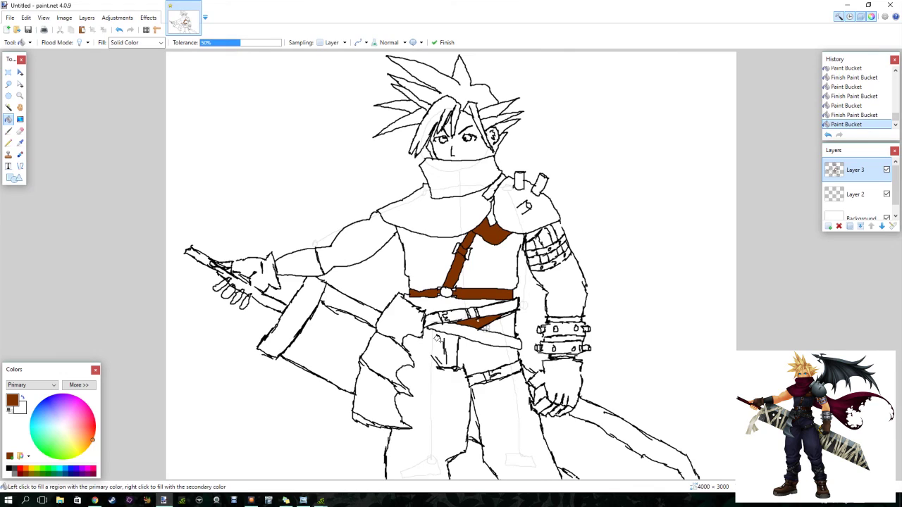
Try dark gray and dark red for the fill between the crossed hip belts, then return it to brown
{"action": "left_click", "coordinate": [17, 470]}
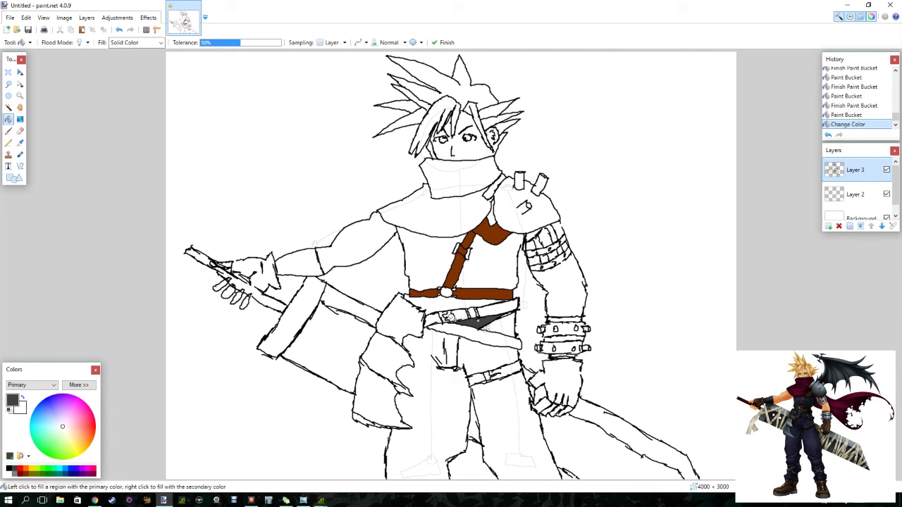
{"action": "left_click", "coordinate": [25, 472]}
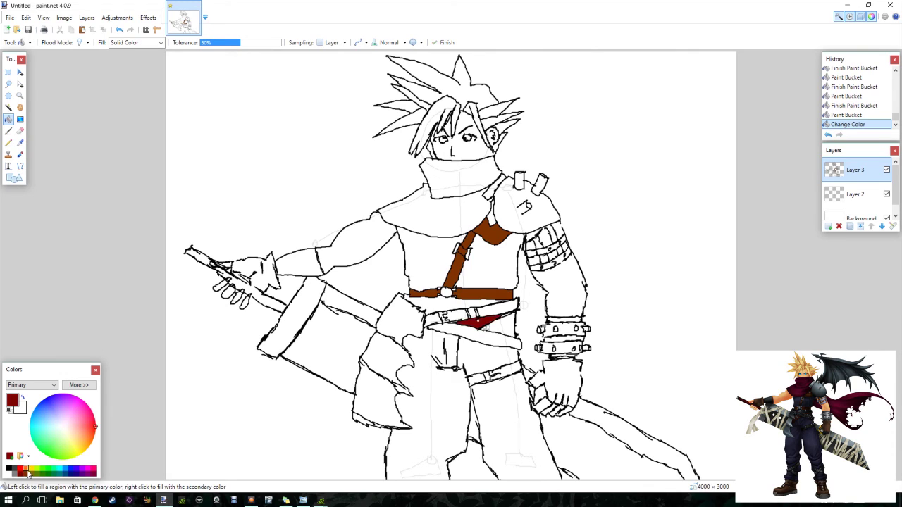
{"action": "left_click", "coordinate": [29, 473]}
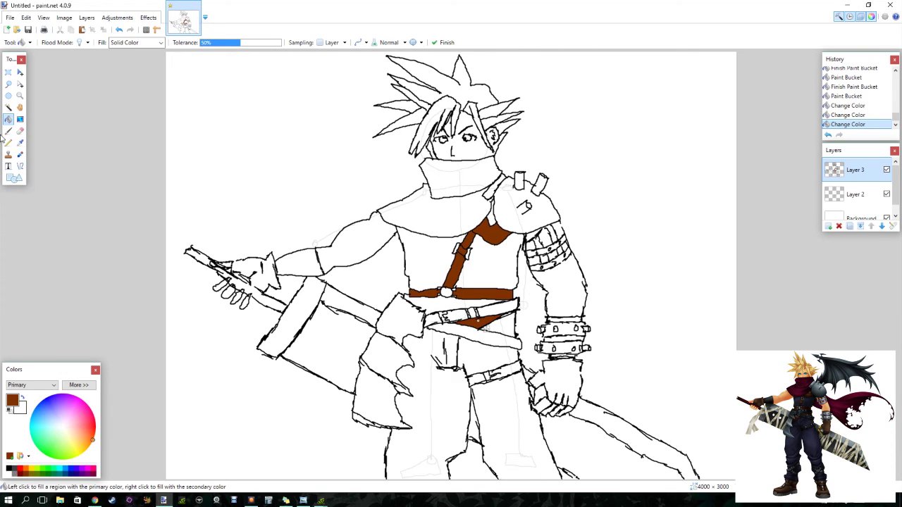
{"action": "left_click", "coordinate": [13, 469]}
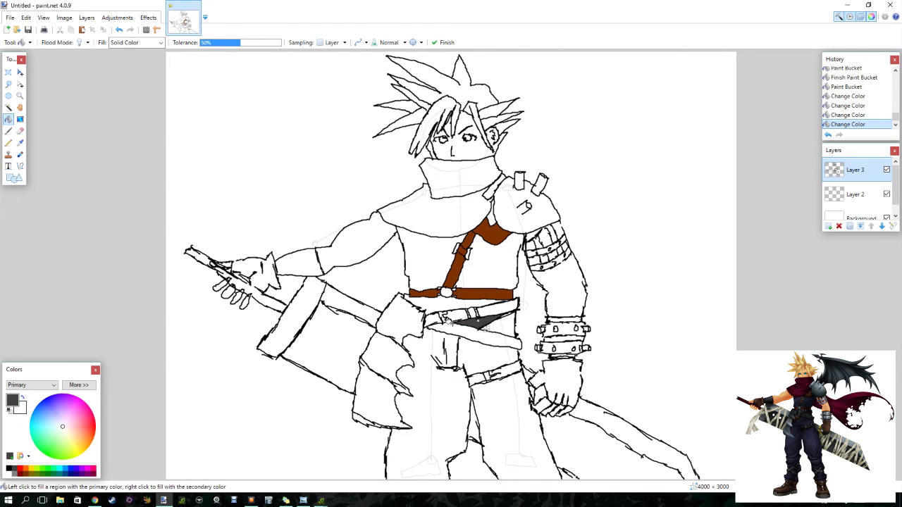
{"action": "left_click", "coordinate": [26, 474]}
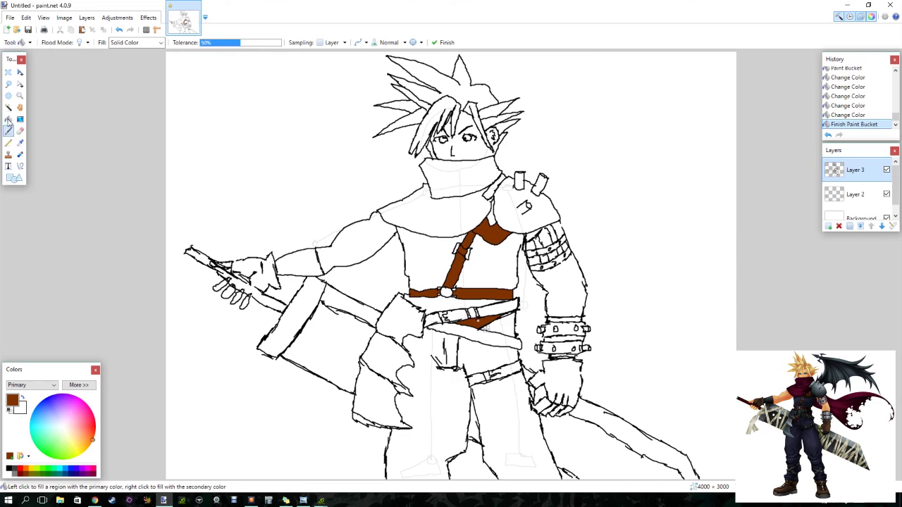
{"action": "left_click", "coordinate": [8, 119]}
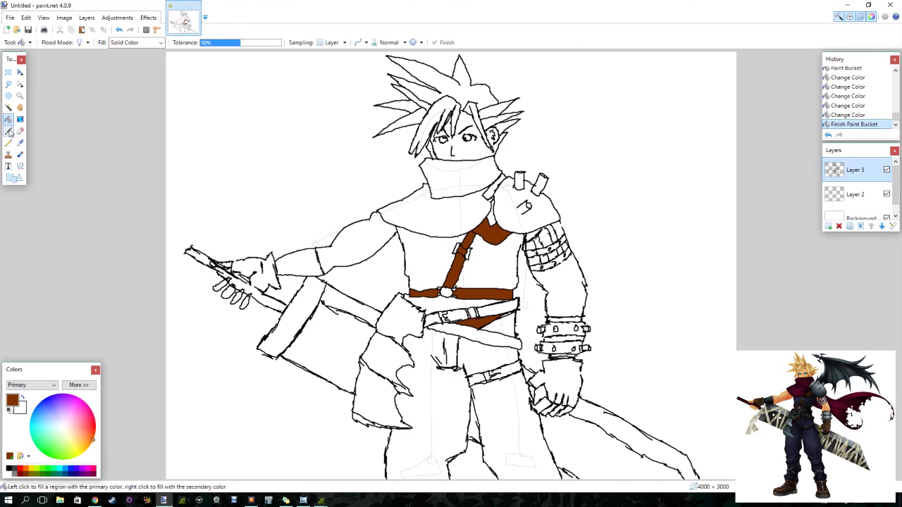
Fill both crossed hip belts and the thigh strap with dark gray
{"action": "left_click", "coordinate": [14, 471]}
{"action": "left_click", "coordinate": [432, 318]}
{"action": "left_click", "coordinate": [465, 312]}
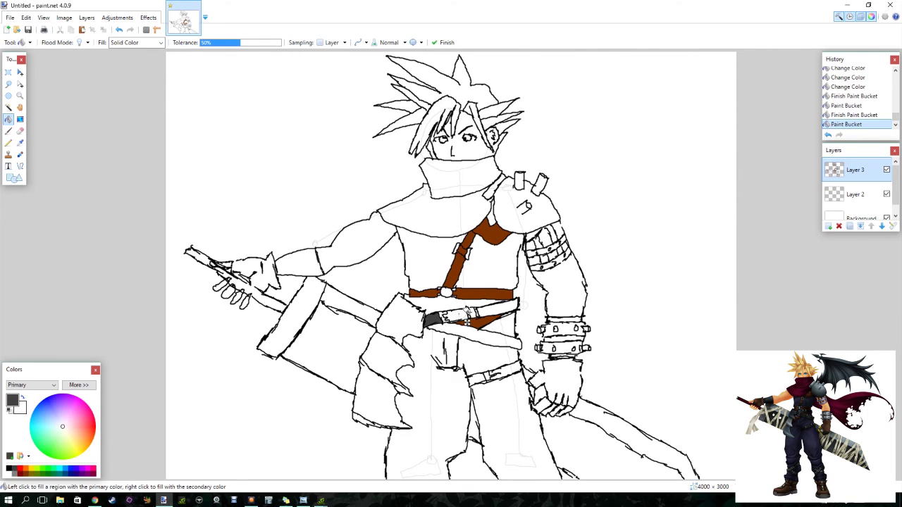
{"action": "left_click", "coordinate": [487, 308]}
{"action": "left_click", "coordinate": [471, 314]}
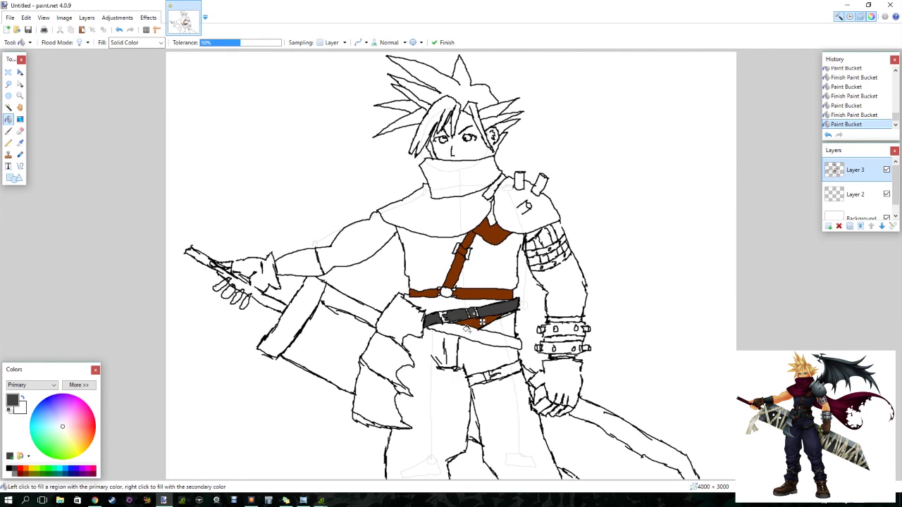
{"action": "left_click", "coordinate": [471, 336]}
{"action": "left_click", "coordinate": [486, 376]}
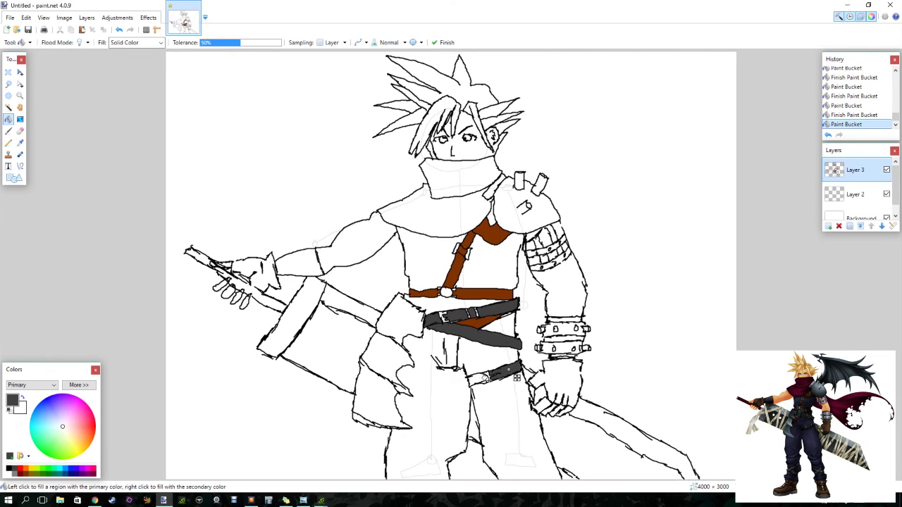
{"action": "left_click", "coordinate": [477, 379]}
Fill the cuff on the outstretched forearm and the fingers of the lowered hand with dark gray
{"action": "left_click", "coordinate": [314, 272]}
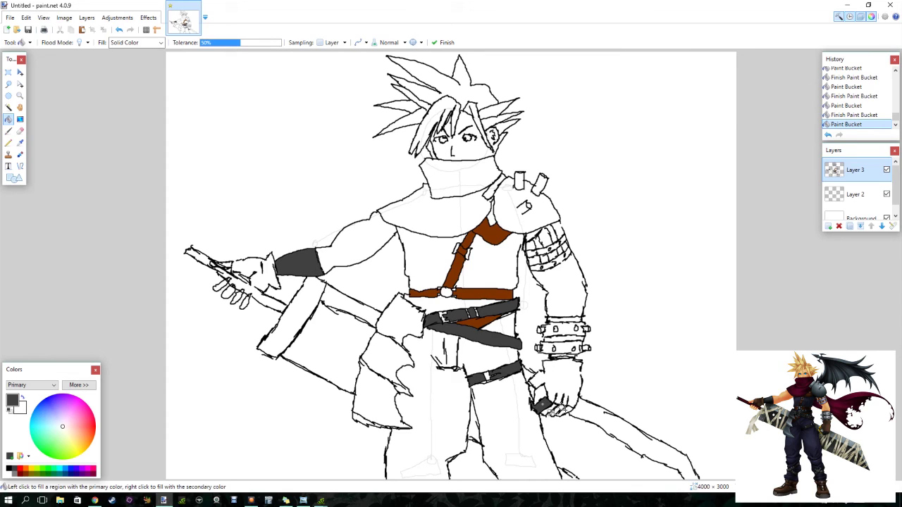
{"action": "left_click", "coordinate": [558, 411]}
{"action": "left_click", "coordinate": [546, 405]}
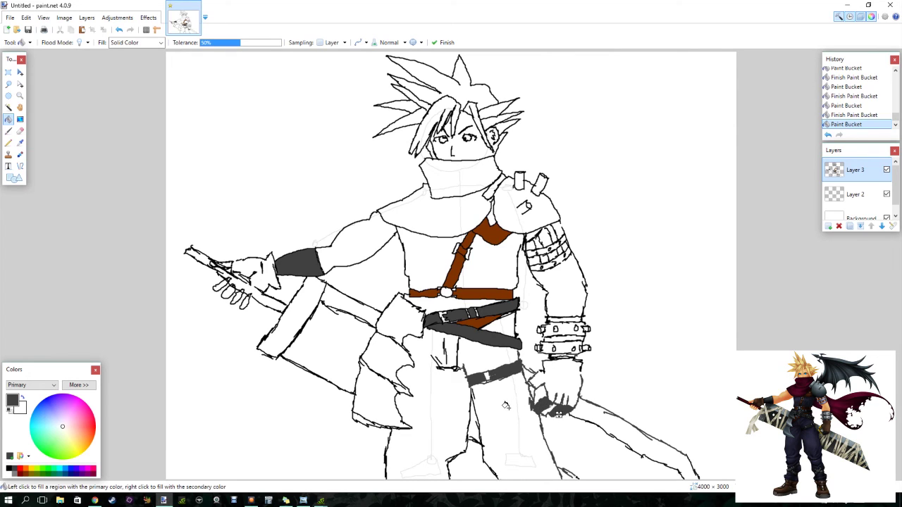
{"action": "key", "text": "ctrl+z"}
{"action": "left_click", "coordinate": [554, 418]}
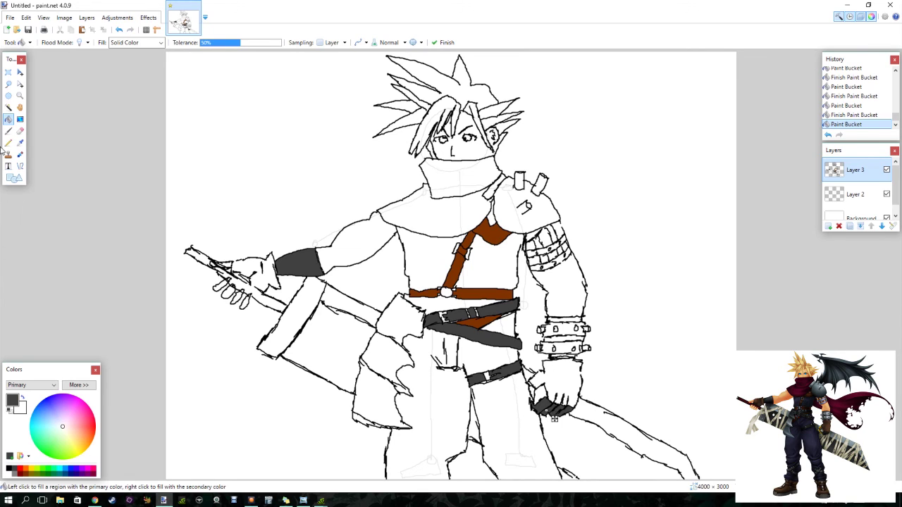
{"action": "left_click", "coordinate": [8, 119]}
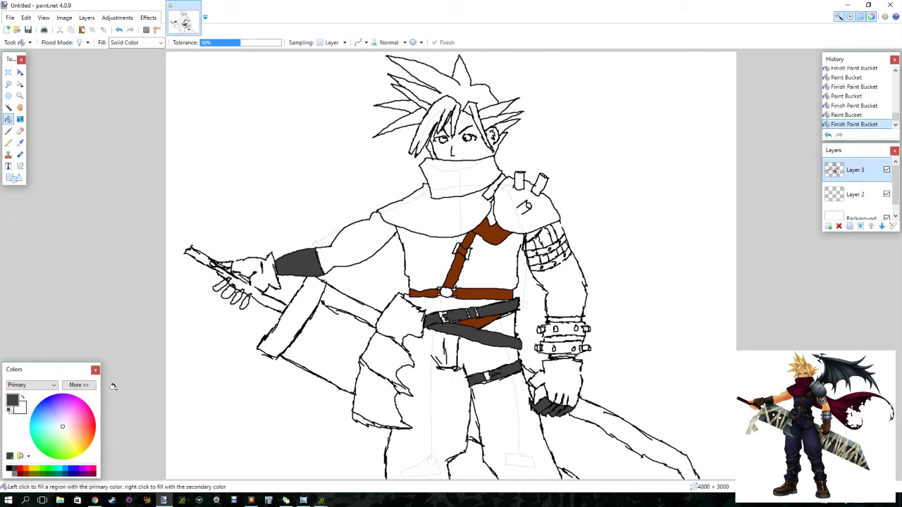
Fill the shoulder guard, its two tubes and the upper strap of the armband with medium gray
{"action": "left_click", "coordinate": [10, 473]}
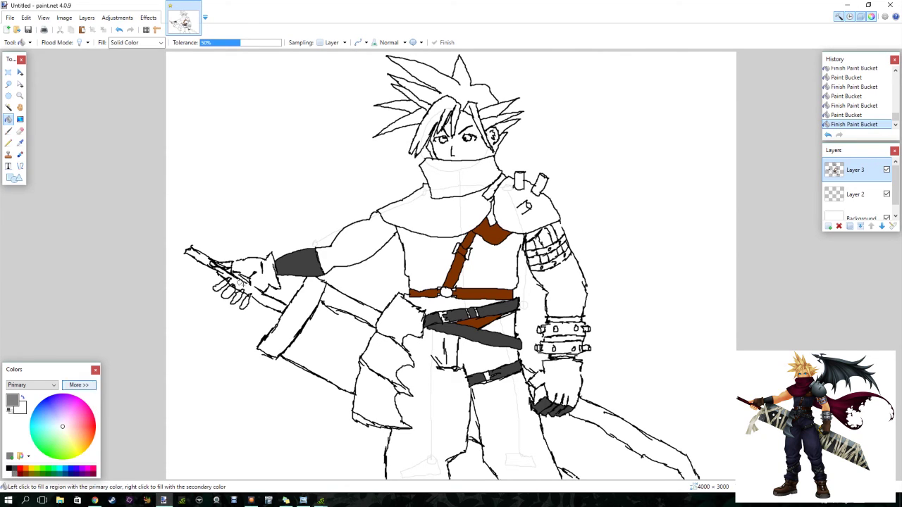
{"action": "left_click", "coordinate": [502, 196]}
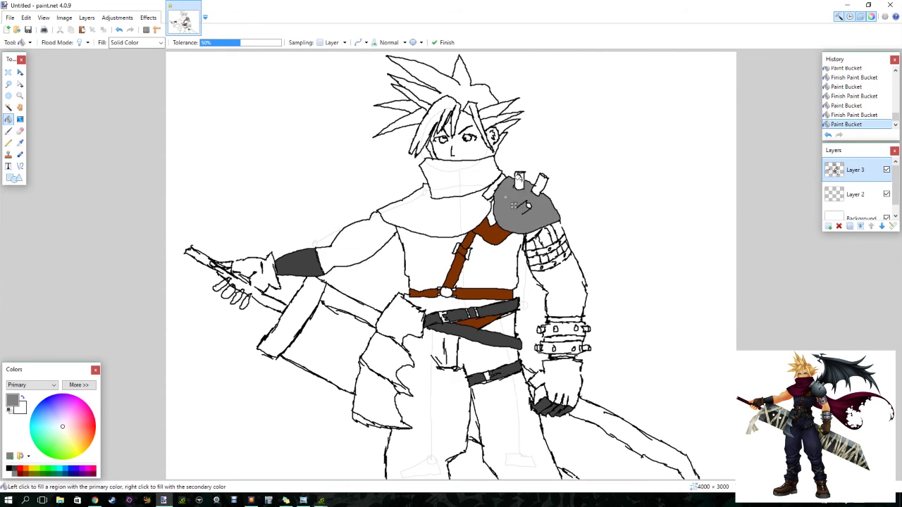
{"action": "left_click", "coordinate": [539, 181]}
{"action": "key", "text": "ctrl+z"}
{"action": "left_click", "coordinate": [536, 245]}
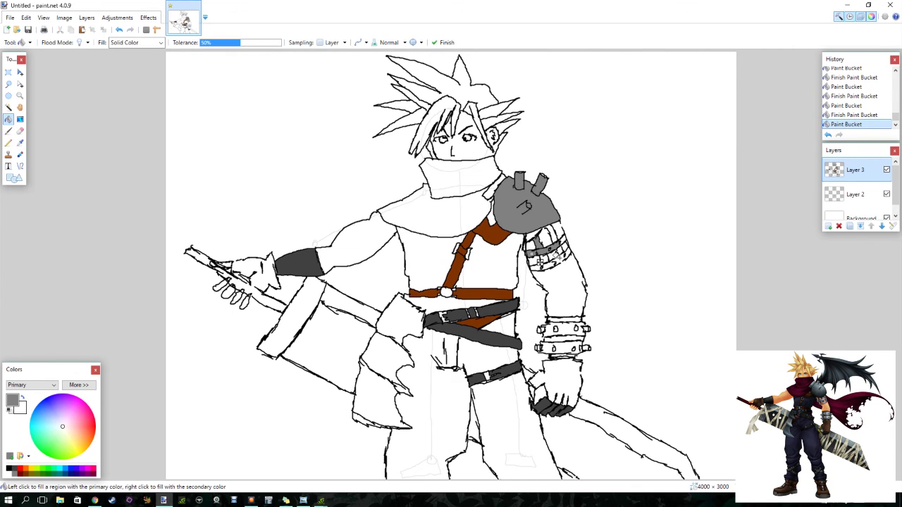
{"action": "left_click", "coordinate": [567, 266]}
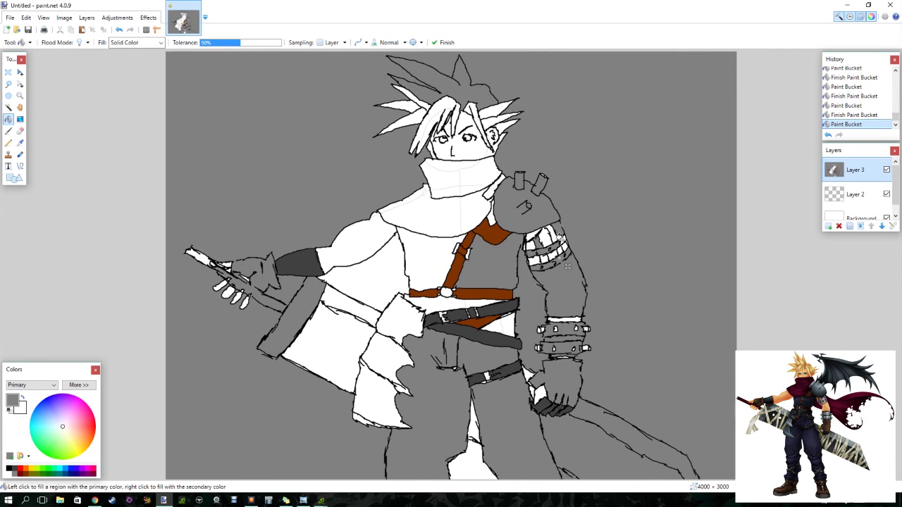
{"action": "key", "text": "ctrl+z"}
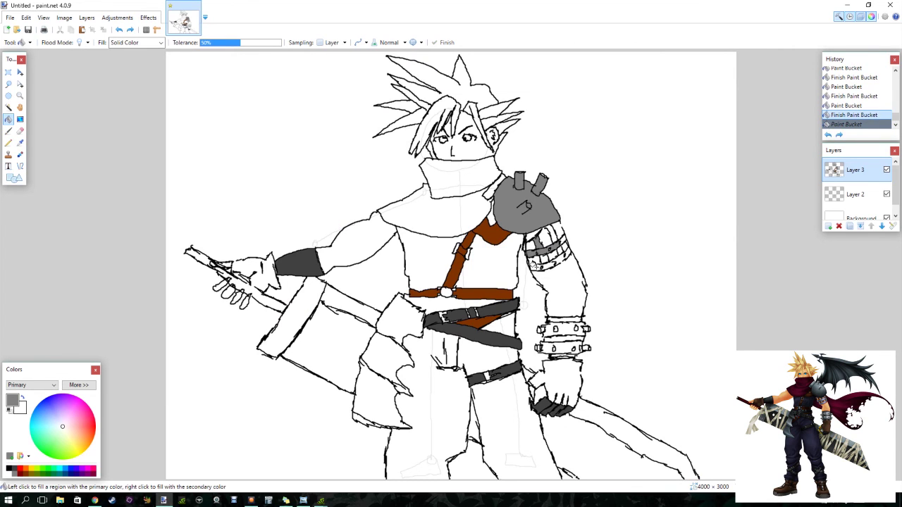
{"action": "left_click", "coordinate": [534, 265]}
{"action": "key", "text": "ctrl+z"}
Close the gaps in the armband outline with black brush strokes and fill its remaining straps with medium gray
{"action": "key", "text": "b"}
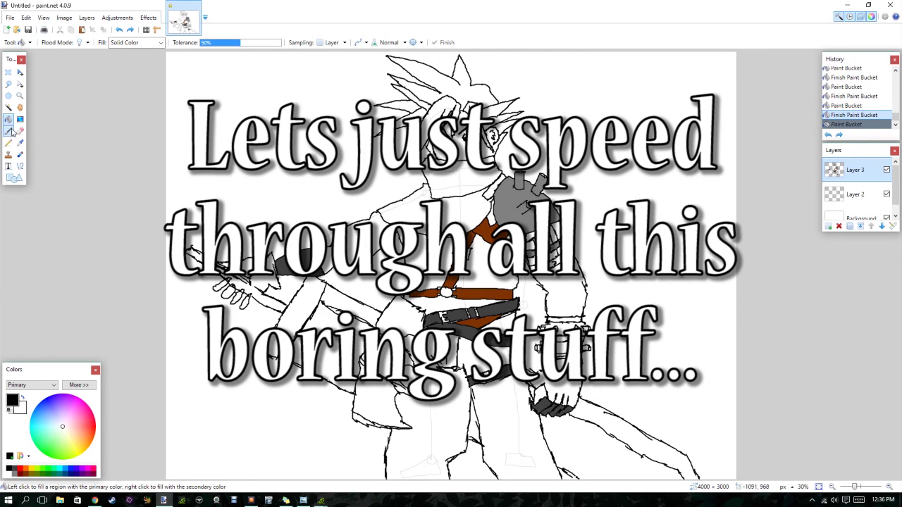
{"action": "key", "text": "f"}
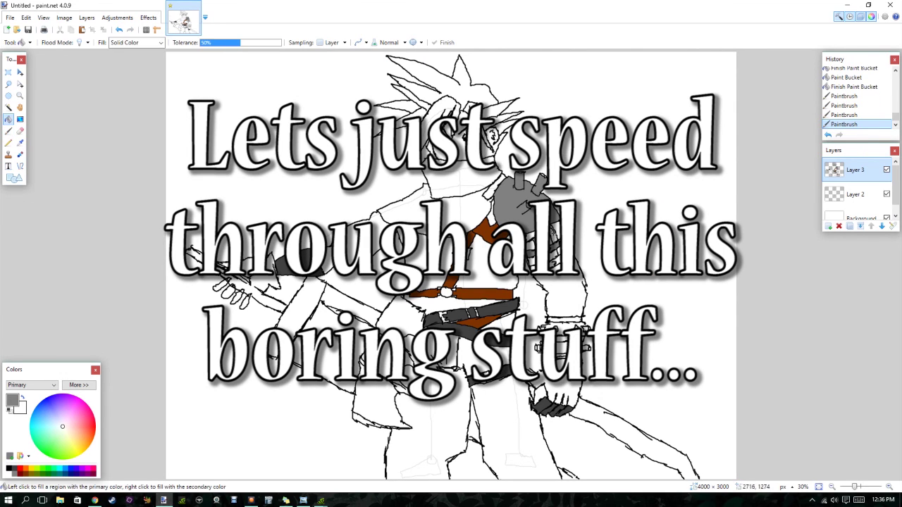
{"action": "key", "text": "b"}
{"action": "left_click", "coordinate": [11, 469]}
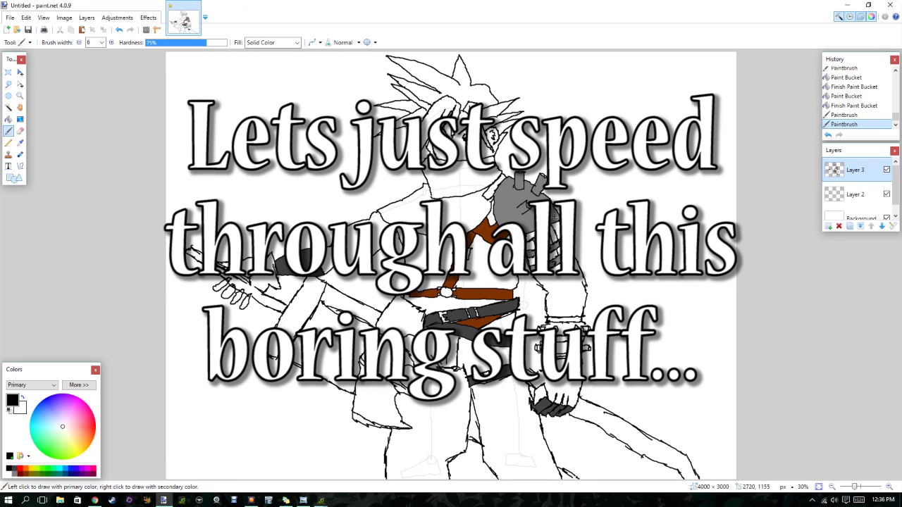
{"action": "key", "text": "f"}
{"action": "left_click", "coordinate": [15, 469]}
{"action": "left_click", "coordinate": [536, 268]}
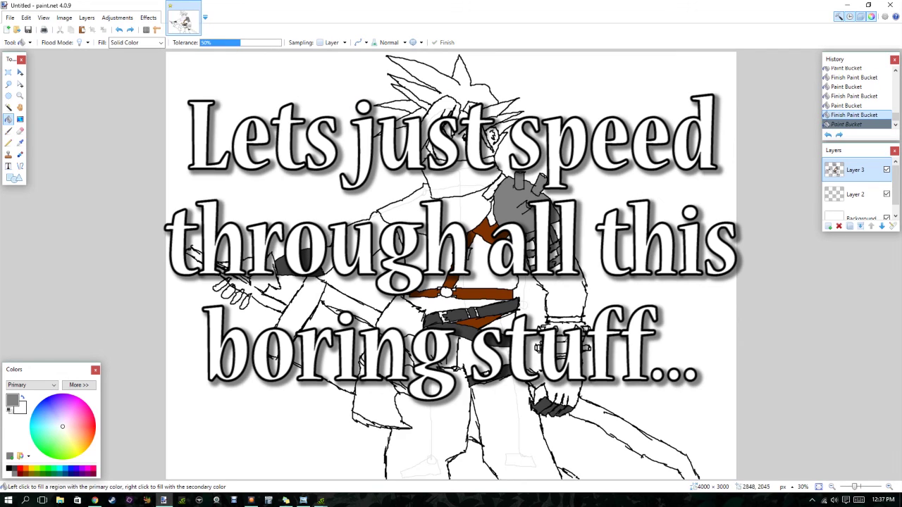
Close the outline gaps in the hair and wrist bands with black strokes and fill both wrist bands with medium gray
{"action": "left_click", "coordinate": [578, 322]}
{"action": "key", "text": "ctrl+z"}
{"action": "key", "text": "b"}
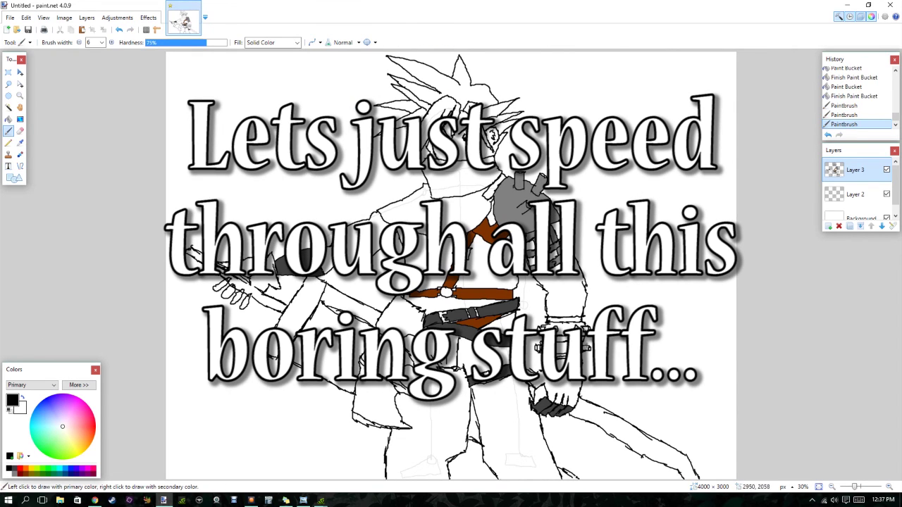
{"action": "mouse_move", "coordinate": [409, 78]}
{"action": "left_mouse_down"}
{"action": "mouse_move", "coordinate": [430, 71]}
{"action": "mouse_move", "coordinate": [423, 67]}
{"action": "left_mouse_up"}
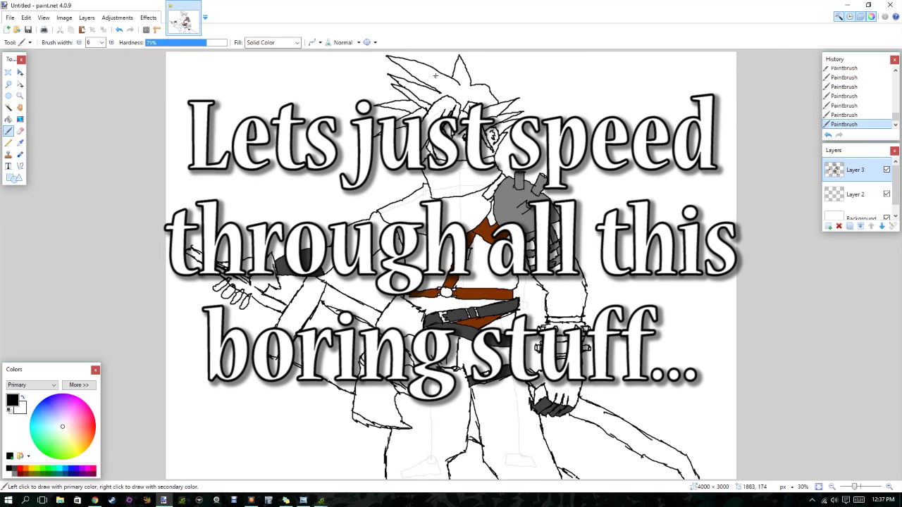
{"action": "key", "text": "f"}
{"action": "left_click", "coordinate": [14, 470]}
{"action": "left_click", "coordinate": [556, 329]}
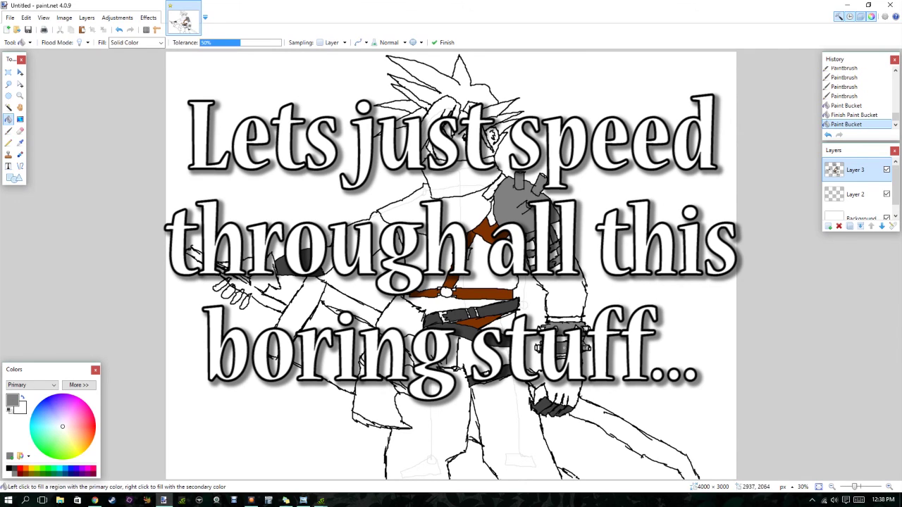
{"action": "left_click", "coordinate": [537, 346]}
Fill the ragged flaps beside the hip and the strip along the blade's upper edge with medium gray
{"action": "left_click", "coordinate": [407, 329]}
{"action": "left_click", "coordinate": [366, 395]}
{"action": "left_click", "coordinate": [338, 302]}
{"action": "left_click", "coordinate": [275, 352]}
Reinforce the outline around the lowered hand with black strokes and fill the small gap beside the glove with medium gray
{"action": "key", "text": "b"}
{"action": "left_click", "coordinate": [9, 469]}
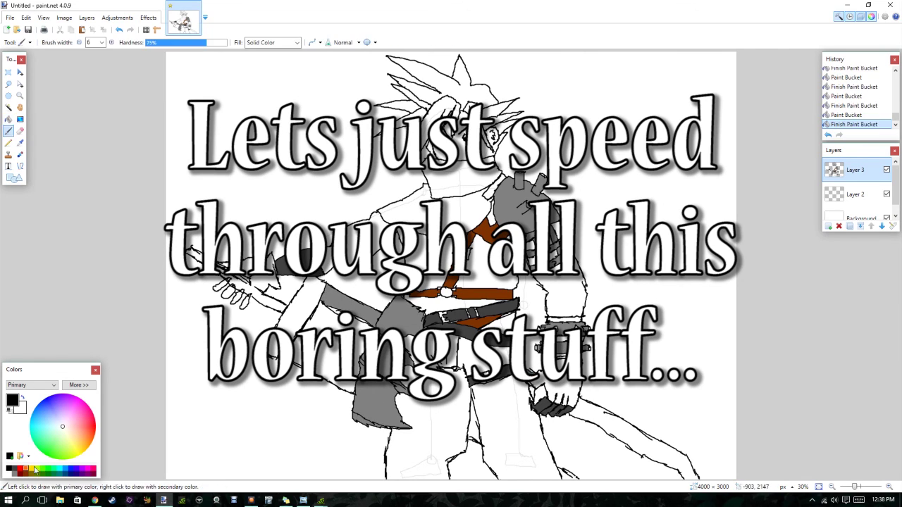
{"action": "mouse_move", "coordinate": [567, 408]}
{"action": "left_mouse_down"}
{"action": "mouse_move", "coordinate": [575, 417]}
{"action": "mouse_move", "coordinate": [549, 402]}
{"action": "left_mouse_up"}
{"action": "key", "text": "f"}
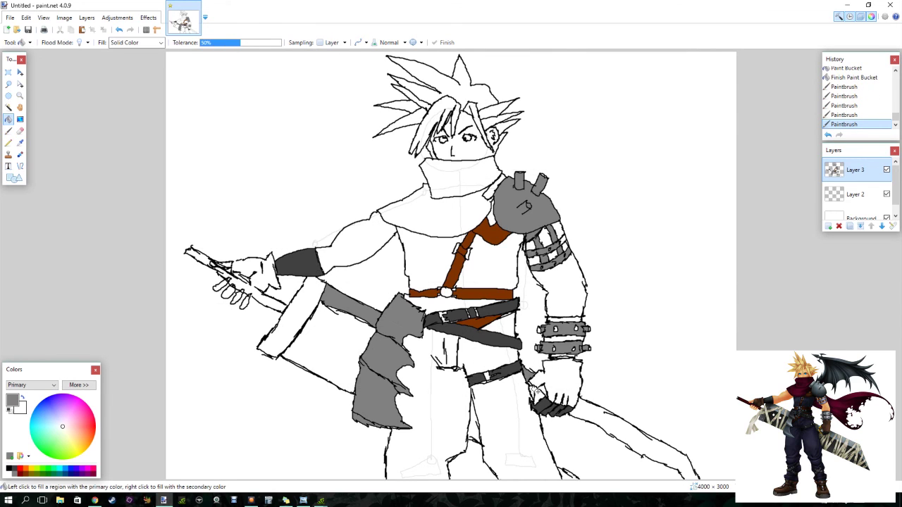
{"action": "left_click", "coordinate": [539, 389]}
{"action": "left_click", "coordinate": [576, 414]}
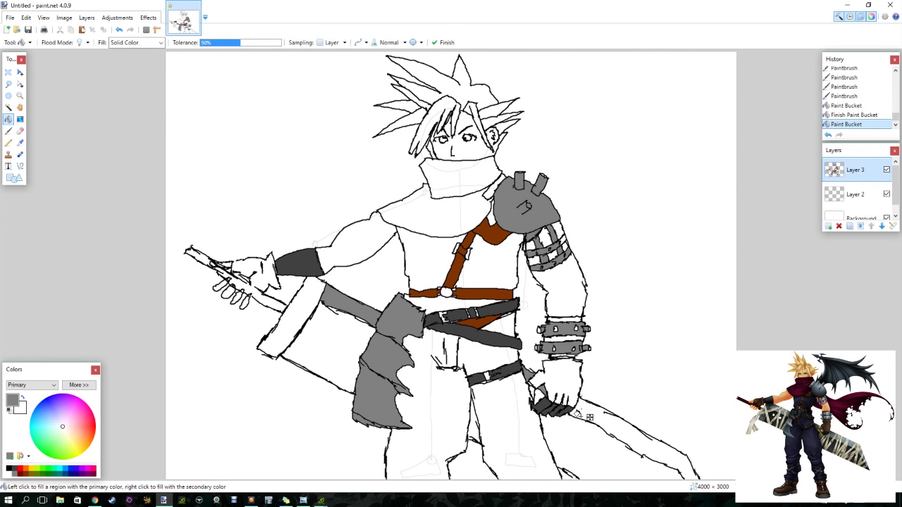
{"action": "key", "text": "ctrl+z"}
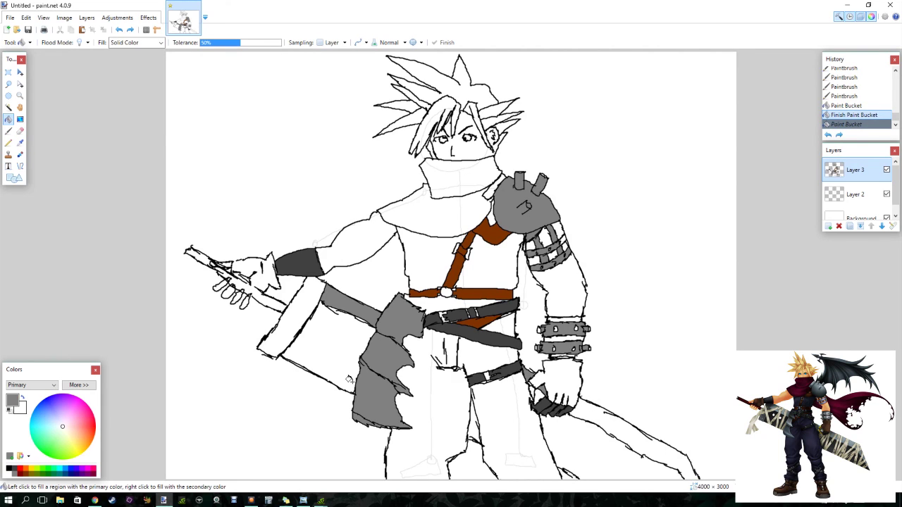
Add a short black brush stroke at the lowered hand to tighten the outline near the blade
{"action": "left_click", "coordinate": [9, 131]}
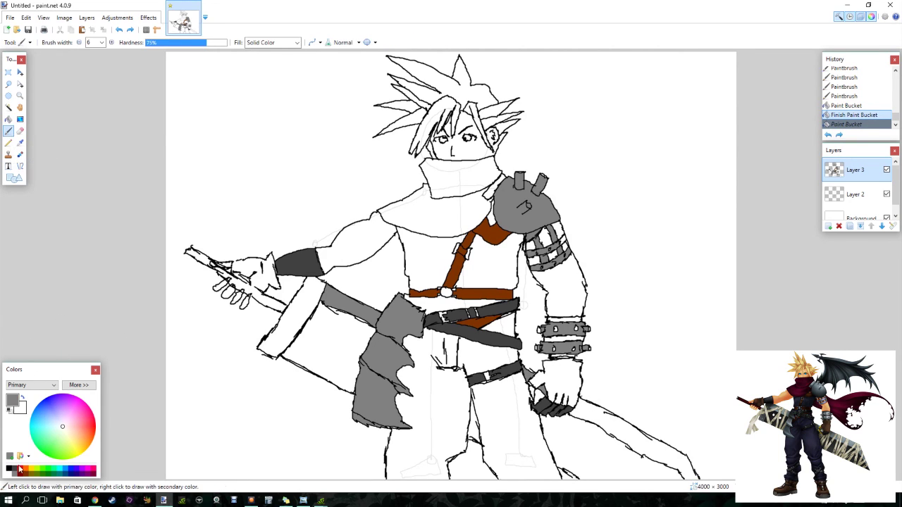
{"action": "left_click", "coordinate": [9, 468]}
{"action": "left_click_drag", "start_coordinate": [565, 389], "coordinate": [571, 394]}
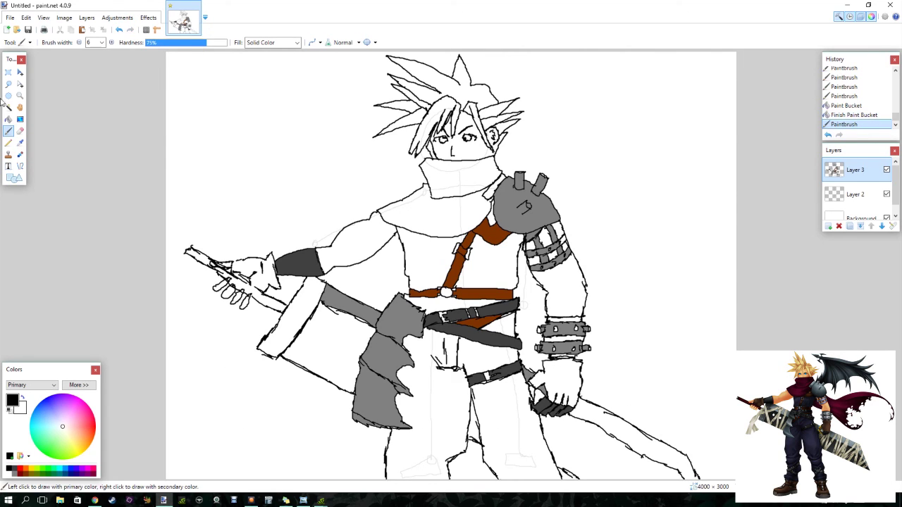
{"action": "left_click", "coordinate": [9, 119]}
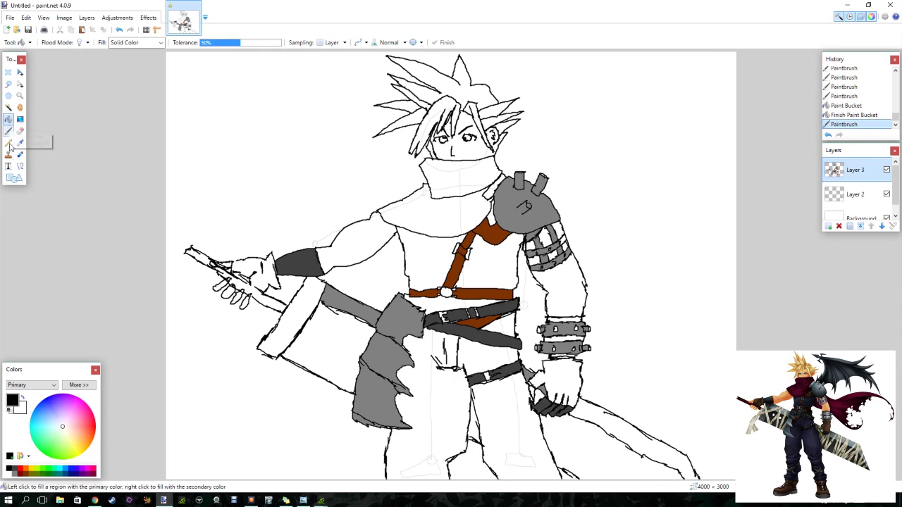
{"action": "left_click", "coordinate": [15, 475]}
{"action": "left_click", "coordinate": [602, 421]}
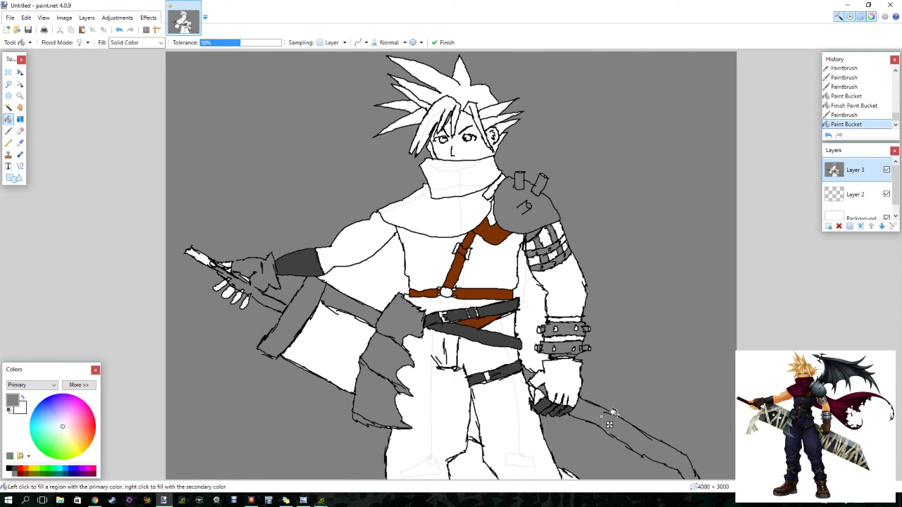
{"action": "key", "text": "ctrl+z"}
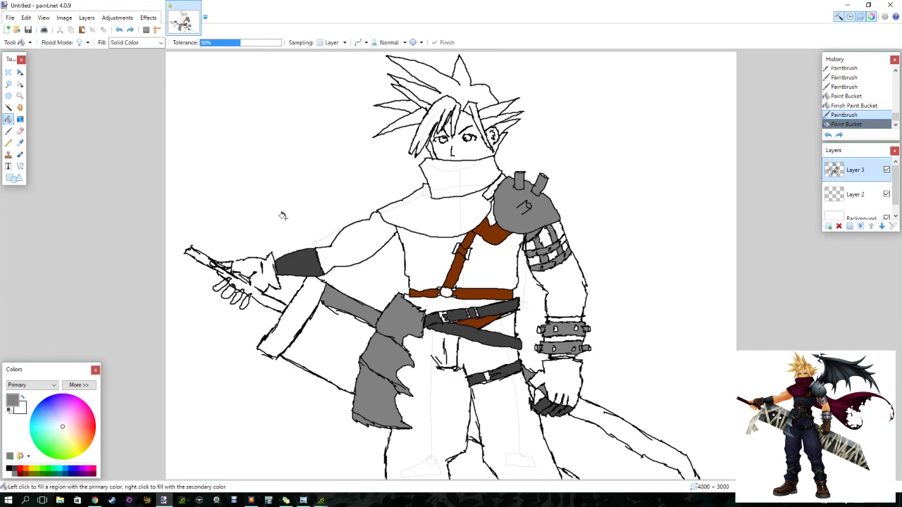
{"action": "left_click", "coordinate": [620, 432]}
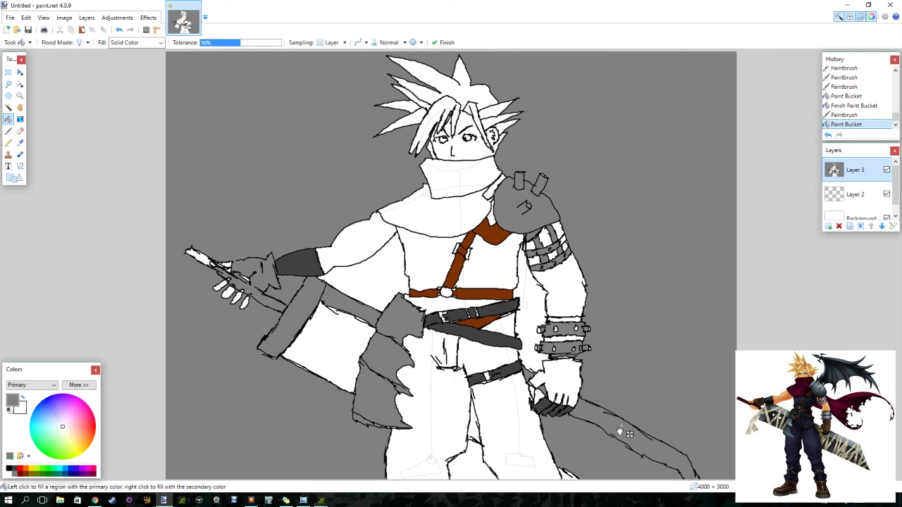
{"action": "key", "text": "ctrl+z"}
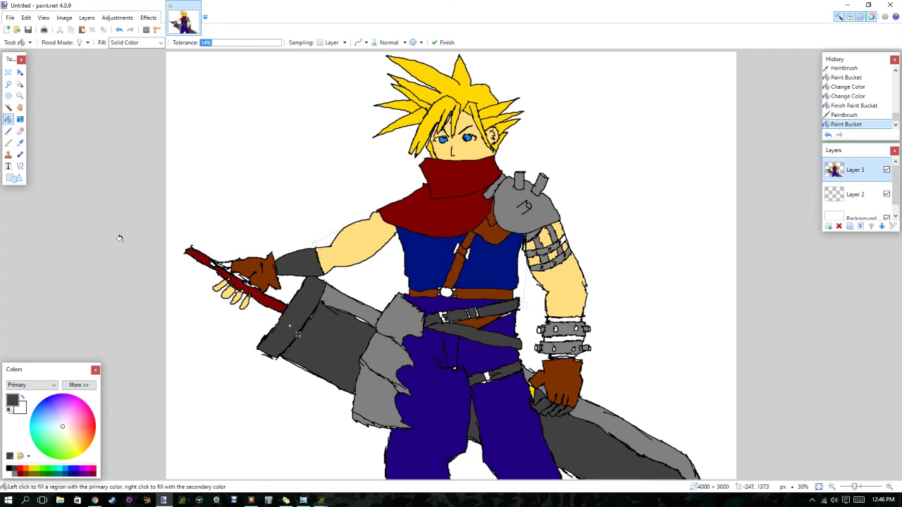
Sign the drawing "BMDG -16" in black brush strokes on the empty canvas above the blade's far end
{"action": "left_click", "coordinate": [9, 131]}
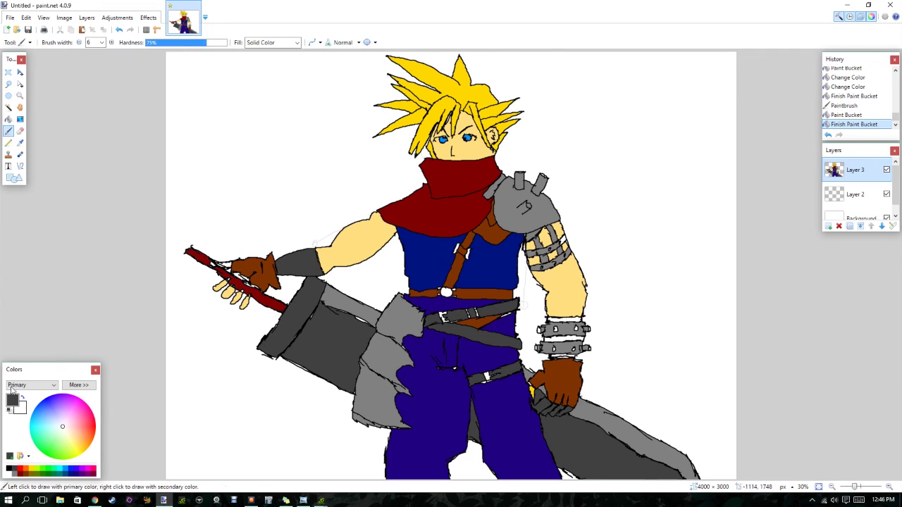
{"action": "left_click", "coordinate": [10, 469]}
{"action": "mouse_move", "coordinate": [668, 397]}
{"action": "left_mouse_down"}
{"action": "mouse_move", "coordinate": [670, 422]}
{"action": "mouse_move", "coordinate": [682, 399]}
{"action": "mouse_move", "coordinate": [670, 422]}
{"action": "mouse_move", "coordinate": [698, 416]}
{"action": "mouse_move", "coordinate": [694, 401]}
{"action": "mouse_move", "coordinate": [704, 415]}
{"action": "mouse_move", "coordinate": [734, 405]}
{"action": "left_mouse_up"}
{"action": "left_click_drag", "start_coordinate": [691, 436], "coordinate": [707, 440]}
{"action": "left_click_drag", "start_coordinate": [714, 420], "coordinate": [713, 434]}
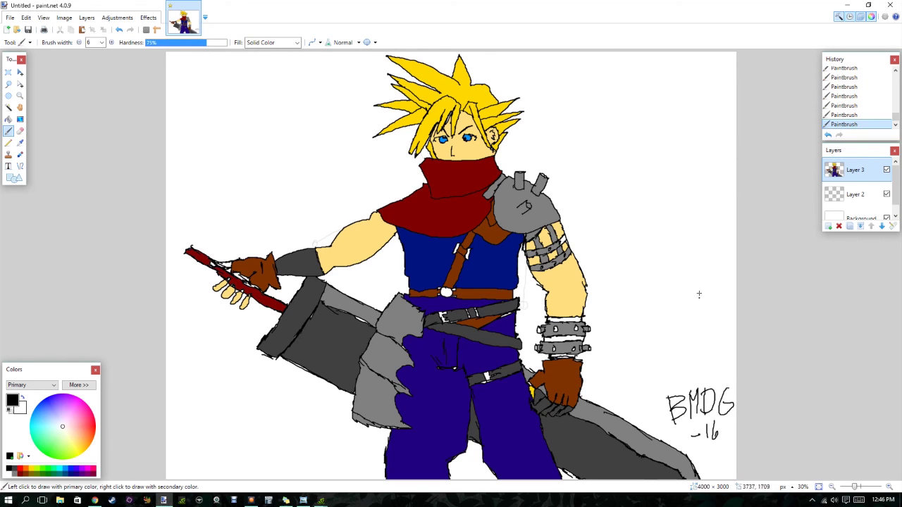